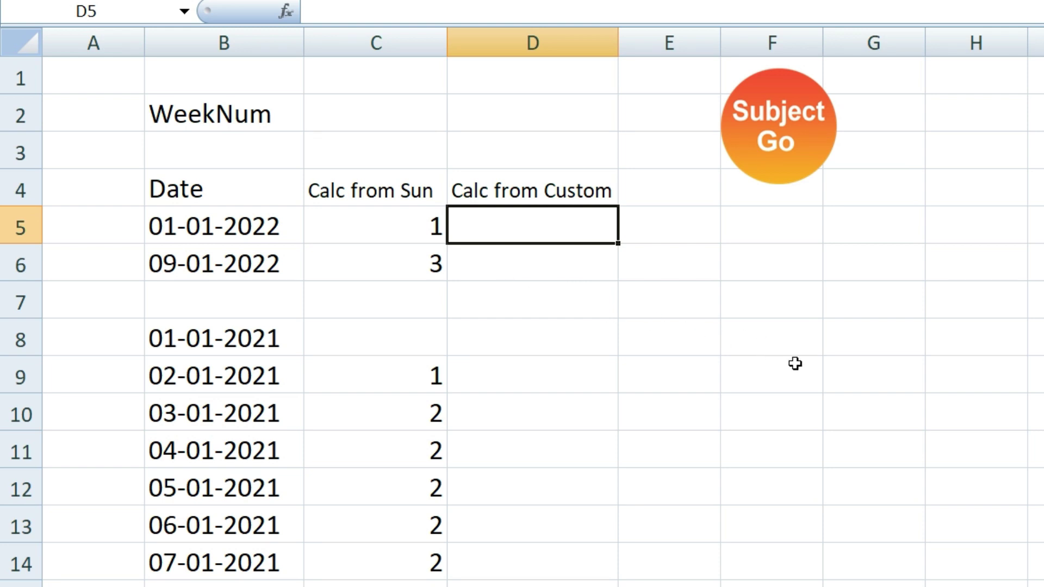
# - Enter Sunday in H1 and fill the weekday names down to Saturday in H7
pyautogui.click(980, 79)
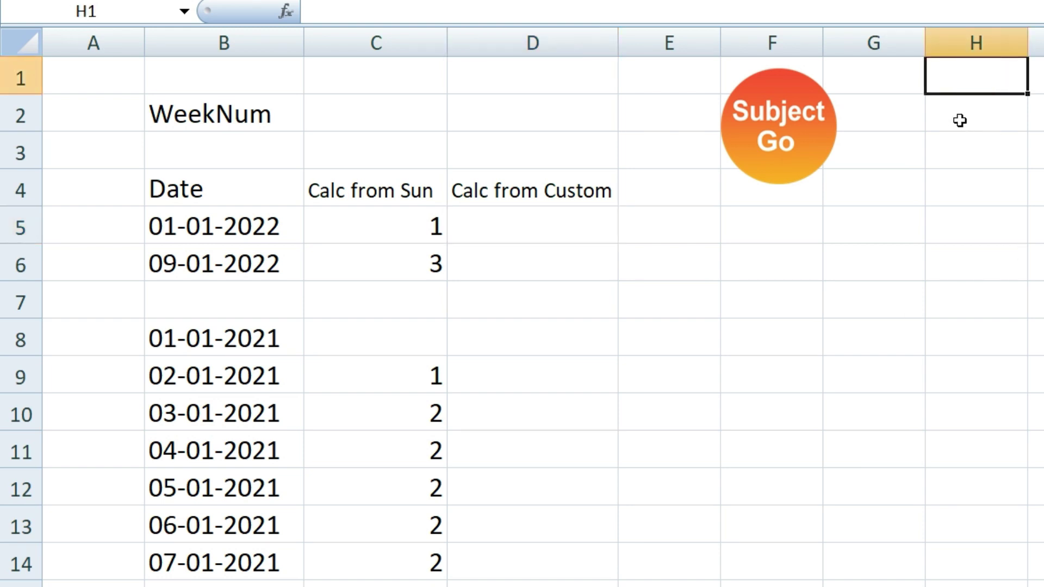
pyautogui.write('Sun')
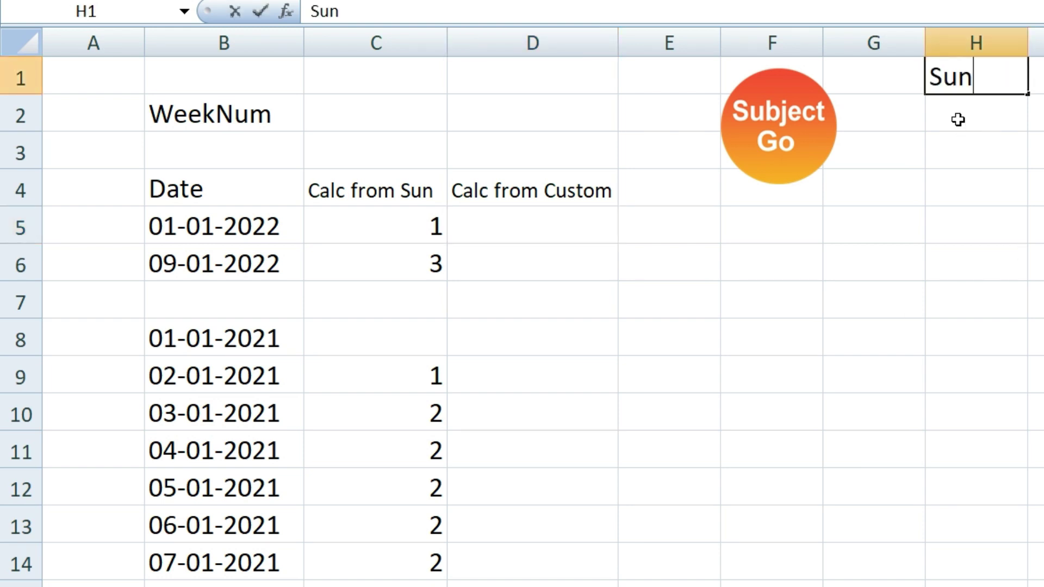
pyautogui.write('day')
pyautogui.press('Return')
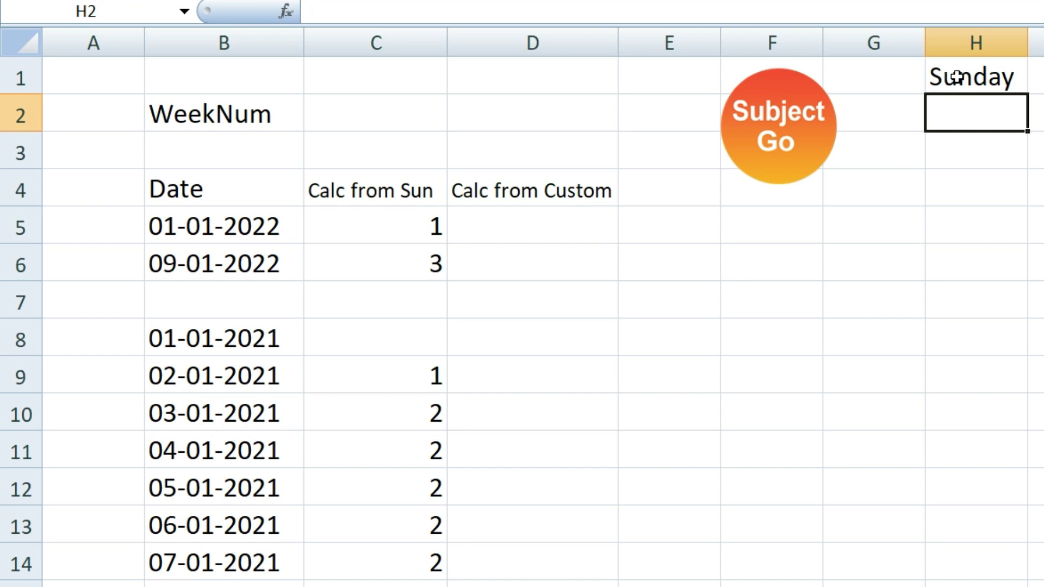
pyautogui.click(955, 76)
pyautogui.moveTo(1030, 95); pyautogui.dragTo(1027, 316)
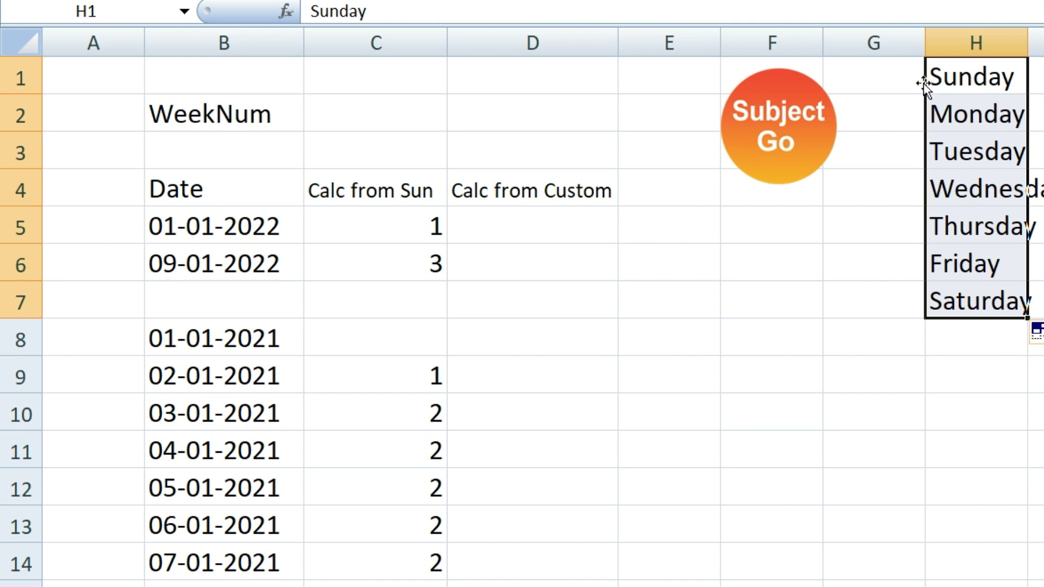
# - Number the days 1 to 7 in G1:G7 by entering 1 and 2 and filling down
pyautogui.click(903, 75)
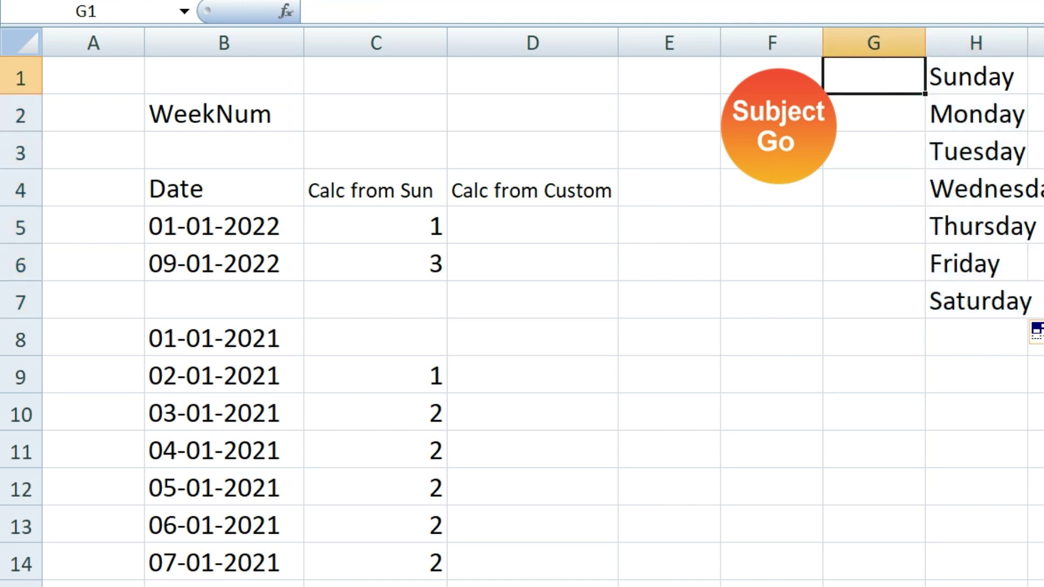
pyautogui.write('1')
pyautogui.press('Return')
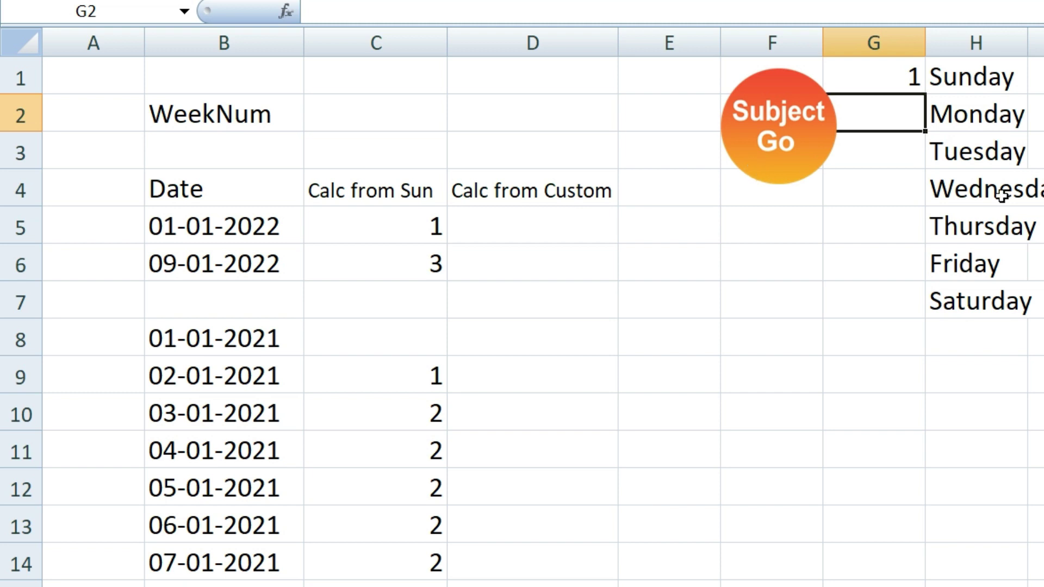
pyautogui.click(879, 129)
pyautogui.write('2')
pyautogui.click(887, 70)
pyautogui.moveTo(903, 71)
pyautogui.mouseDown()
pyautogui.moveTo(898, 114)
pyautogui.moveTo(924, 318)
pyautogui.mouseUp()
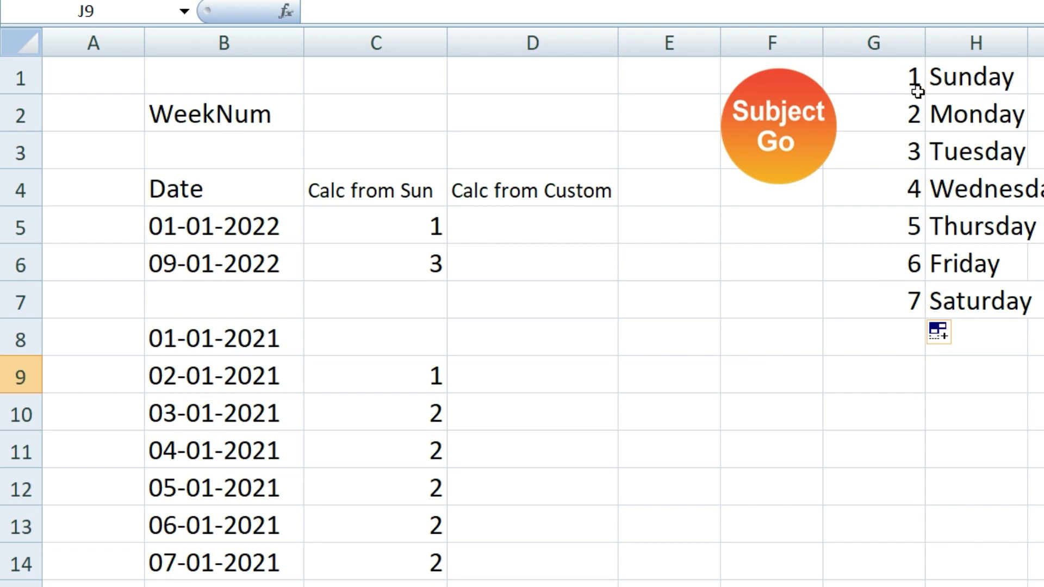
pyautogui.click(509, 227)
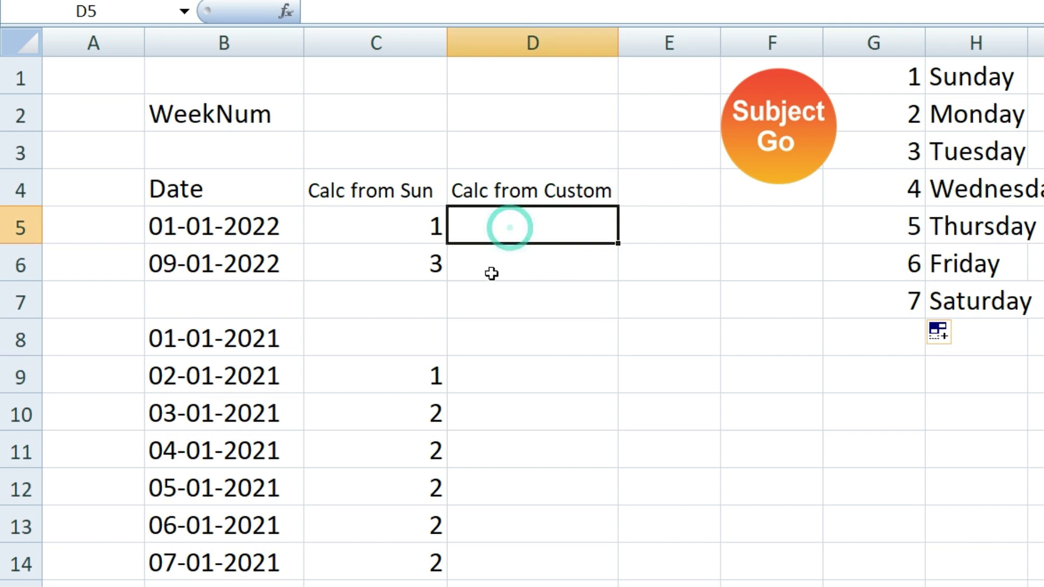
pyautogui.click(414, 236)
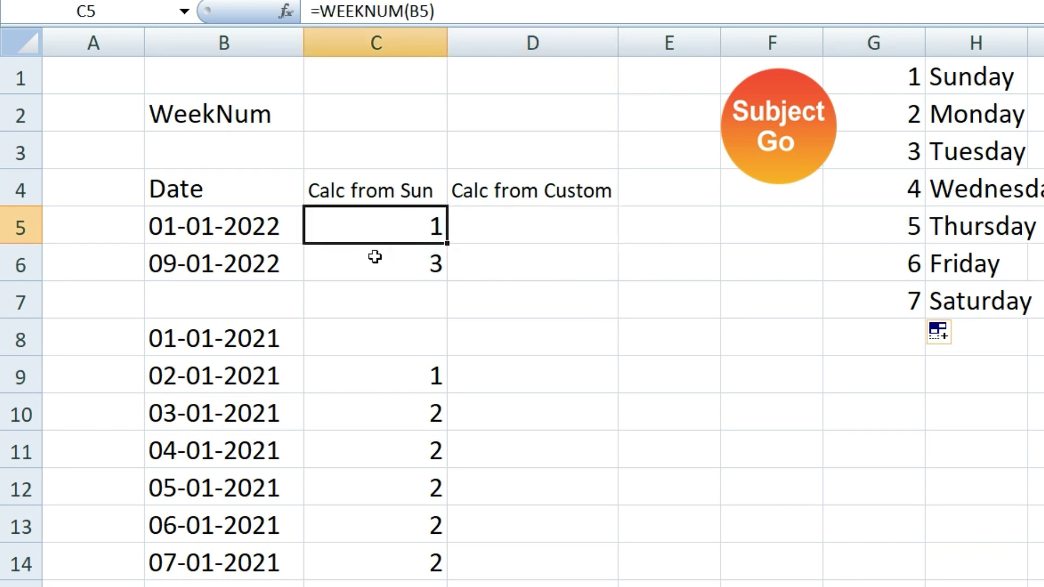
pyautogui.click(406, 192)
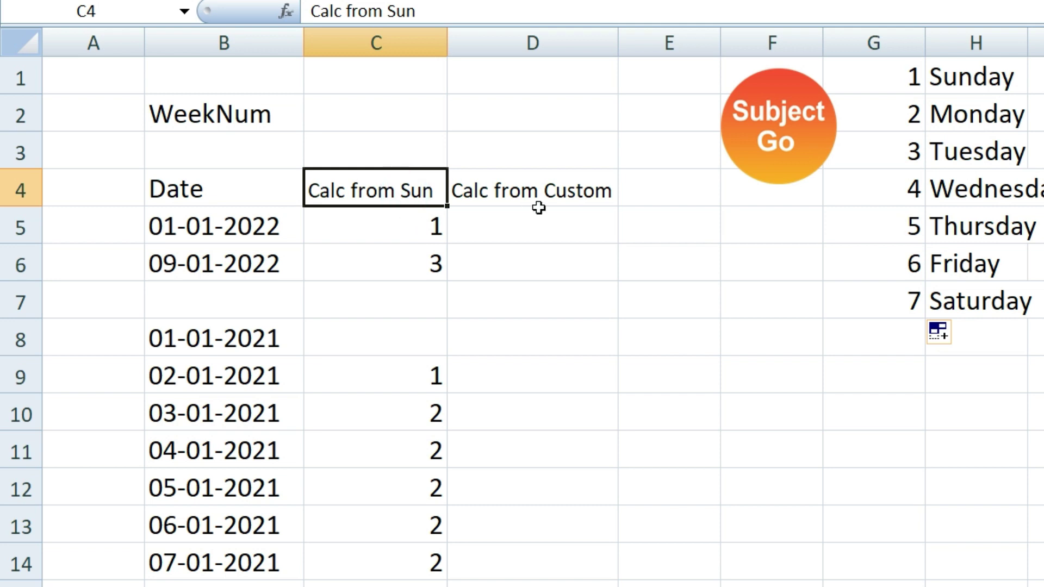
pyautogui.click(560, 190)
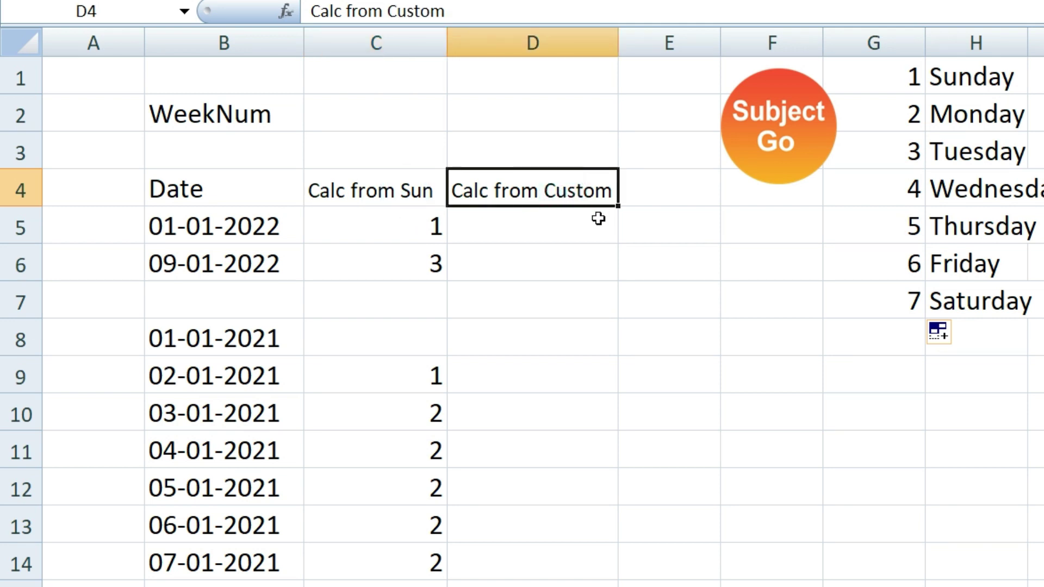
pyautogui.click(407, 235)
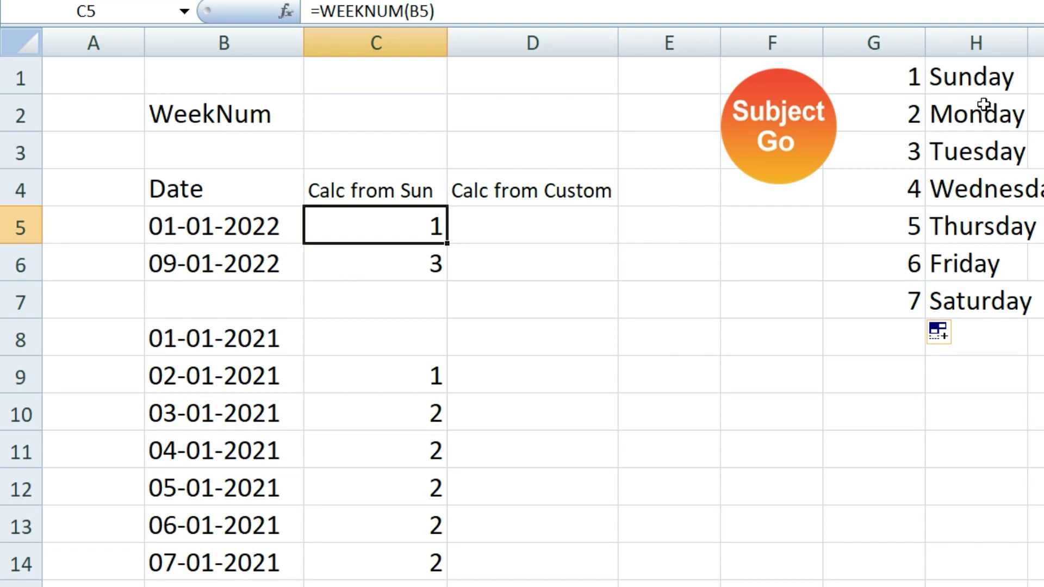
pyautogui.moveTo(904, 80); pyautogui.dragTo(911, 299)
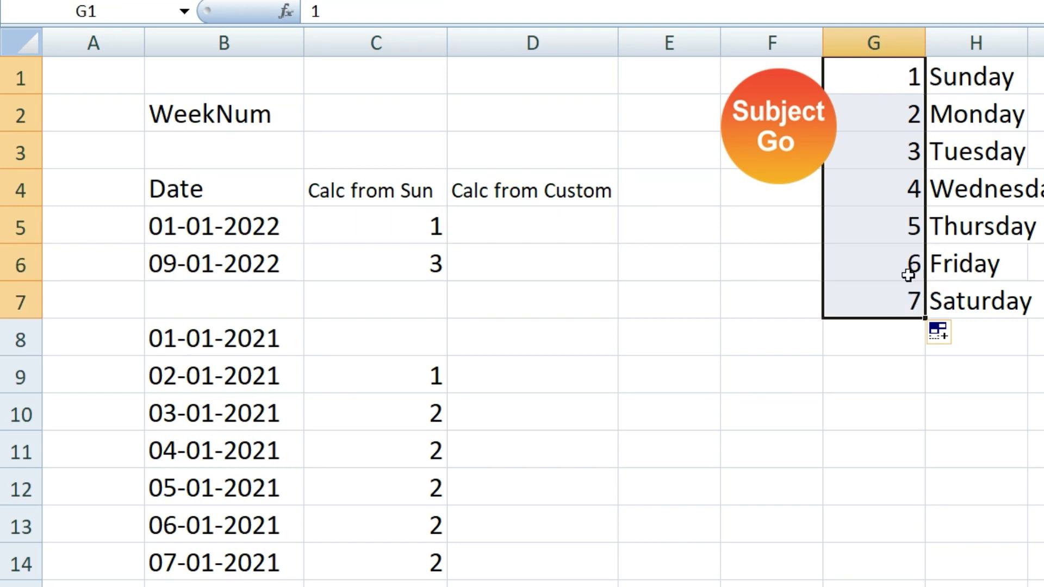
pyautogui.click(933, 352)
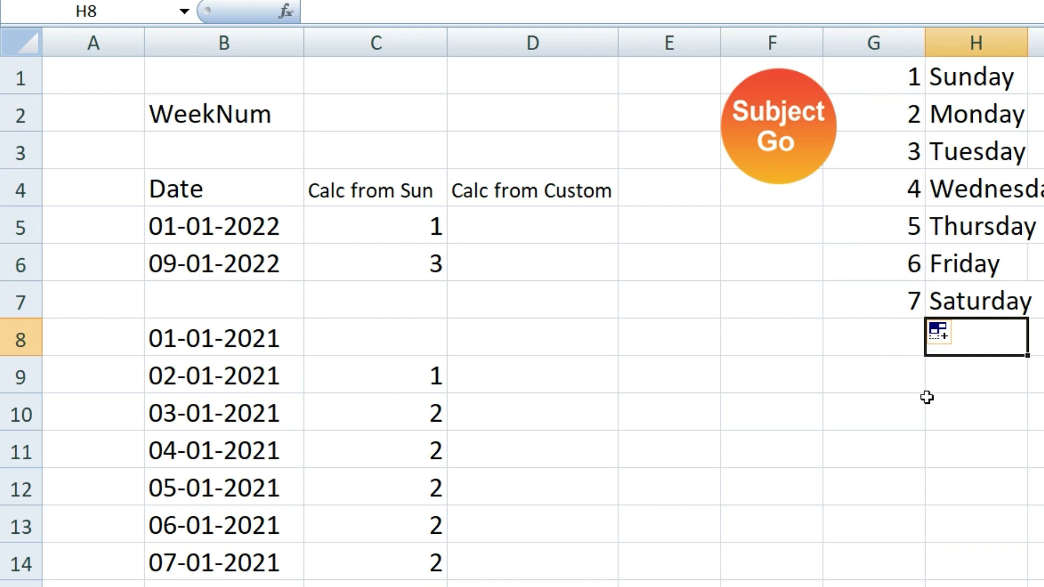
pyautogui.click(410, 265)
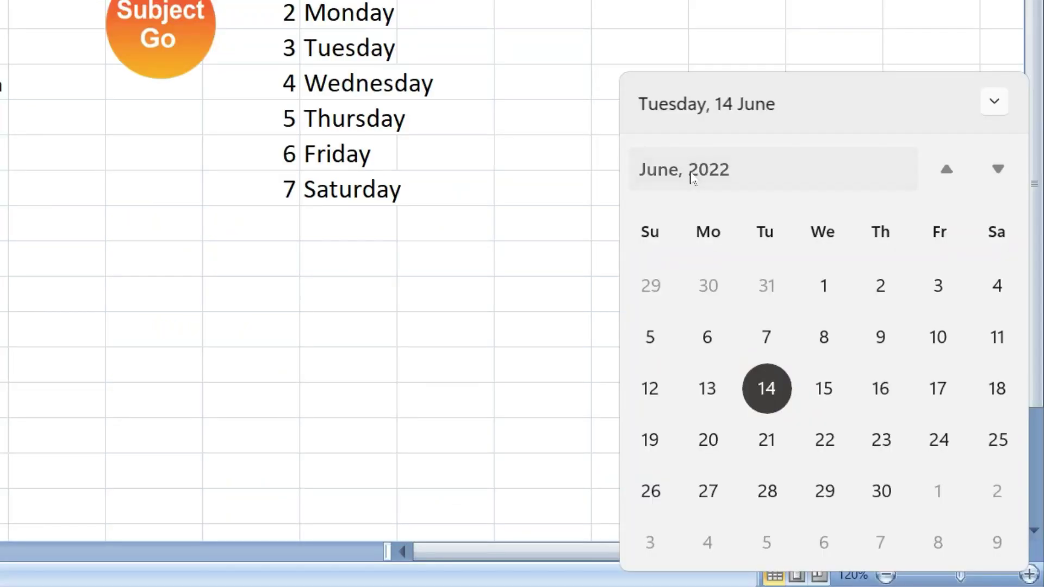
# - Switch the calendar flyout to January 2022 to see which weekdays its dates fall on
pyautogui.click(686, 168)
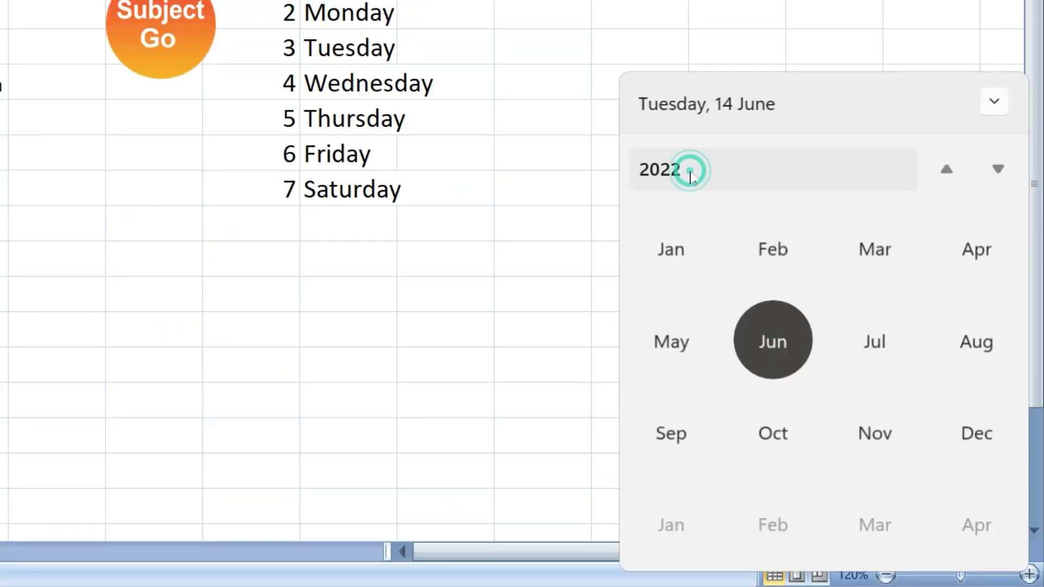
pyautogui.click(687, 257)
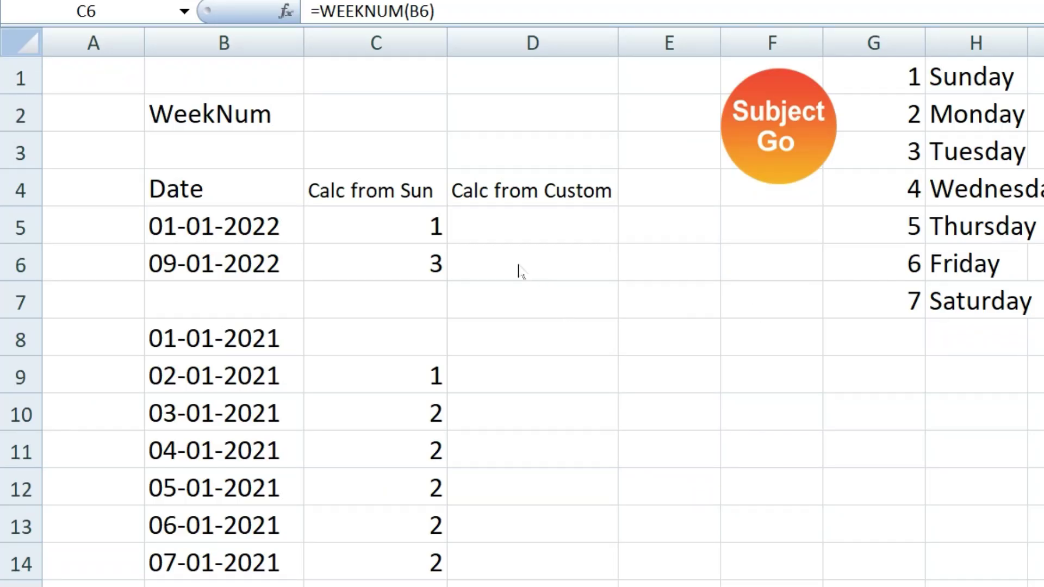
# - Replace C5's formula with =WEEKNUM(B5) for the date 01-01-2022
pyautogui.click(435, 246)
pyautogui.click(434, 236)
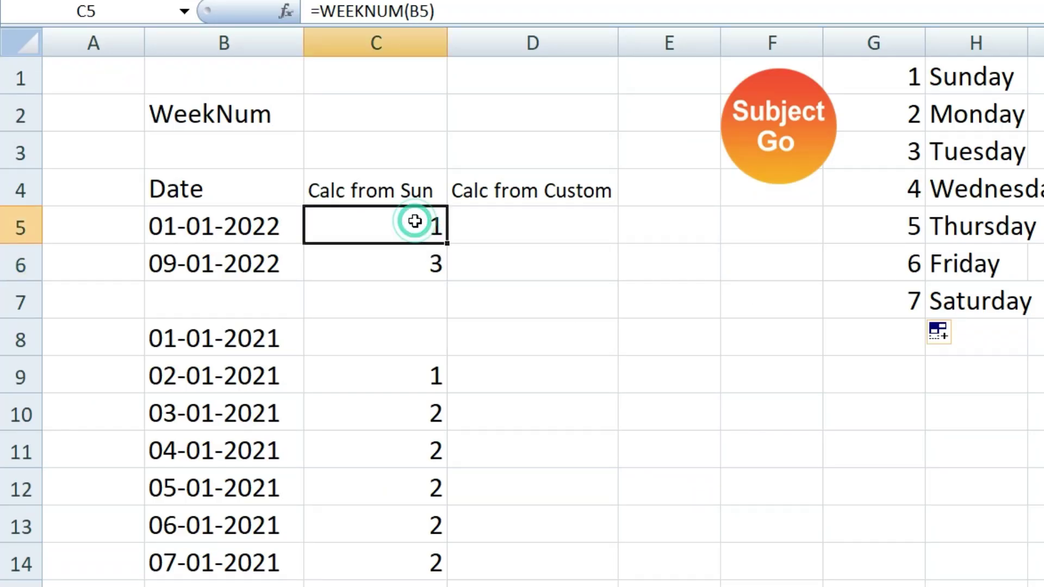
pyautogui.press('Delete')
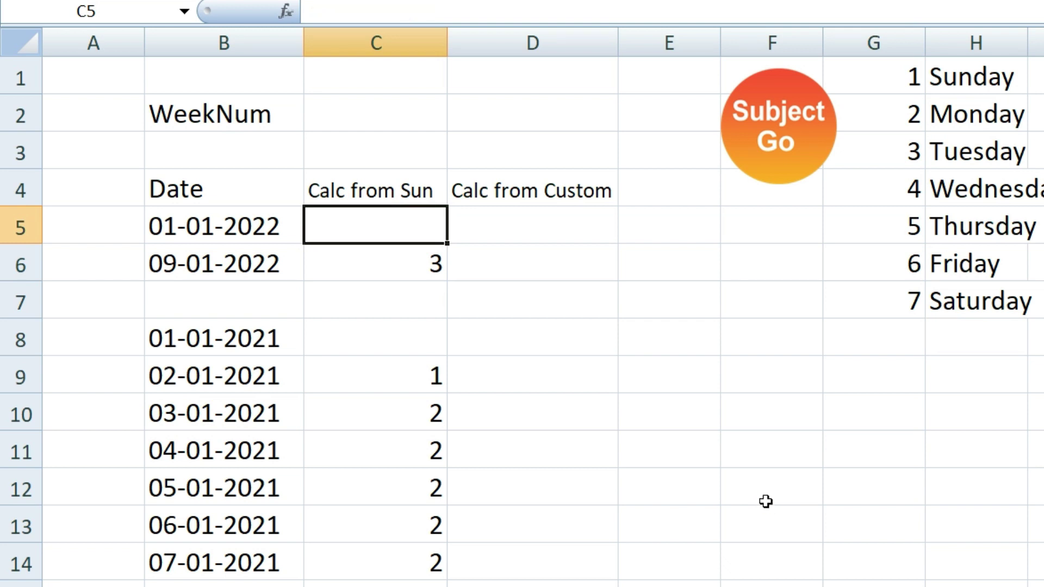
pyautogui.write('=we')
pyautogui.write('ekn')
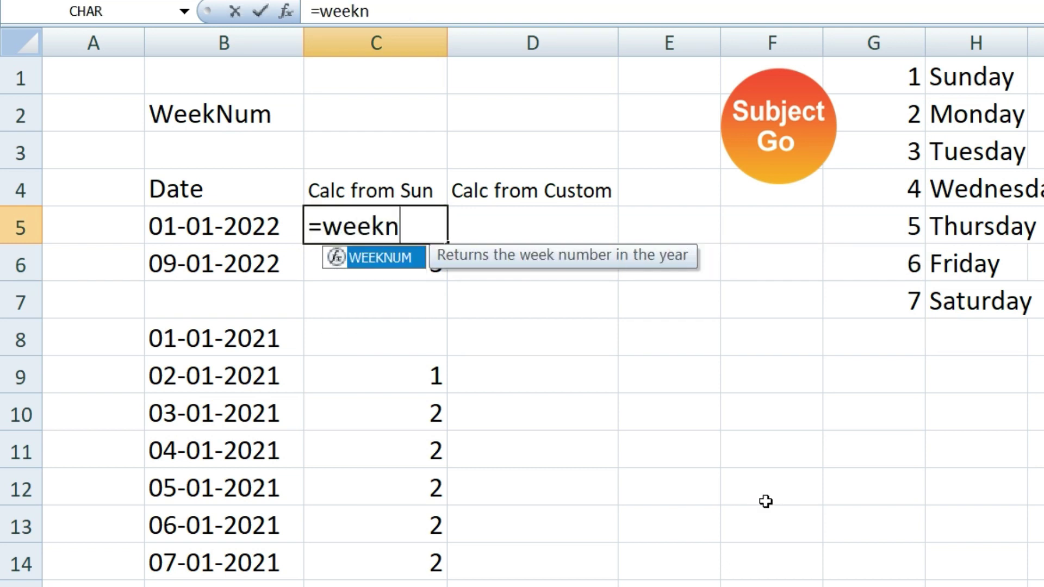
pyautogui.press('Tab')
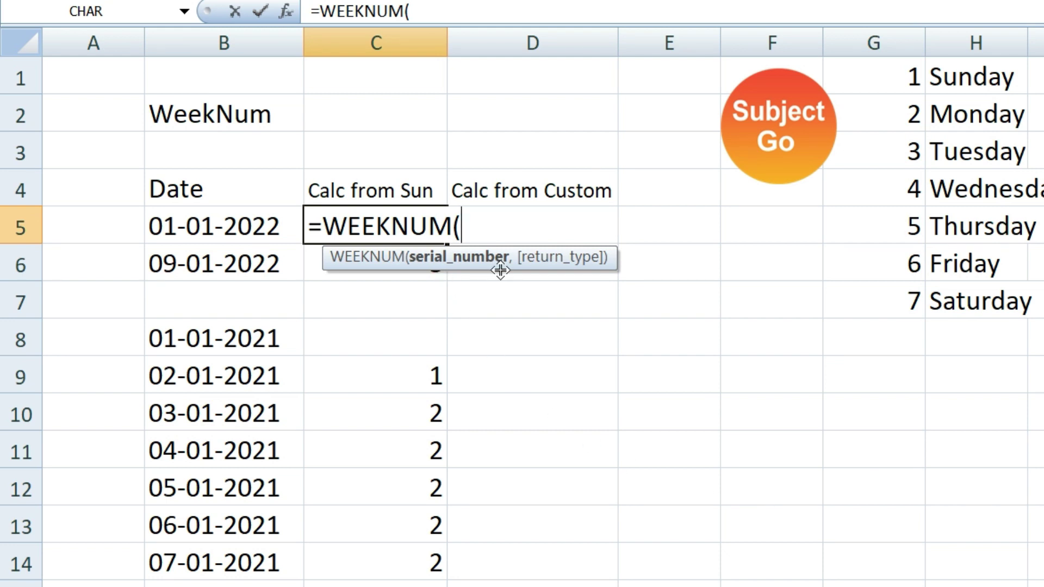
pyautogui.click(256, 228)
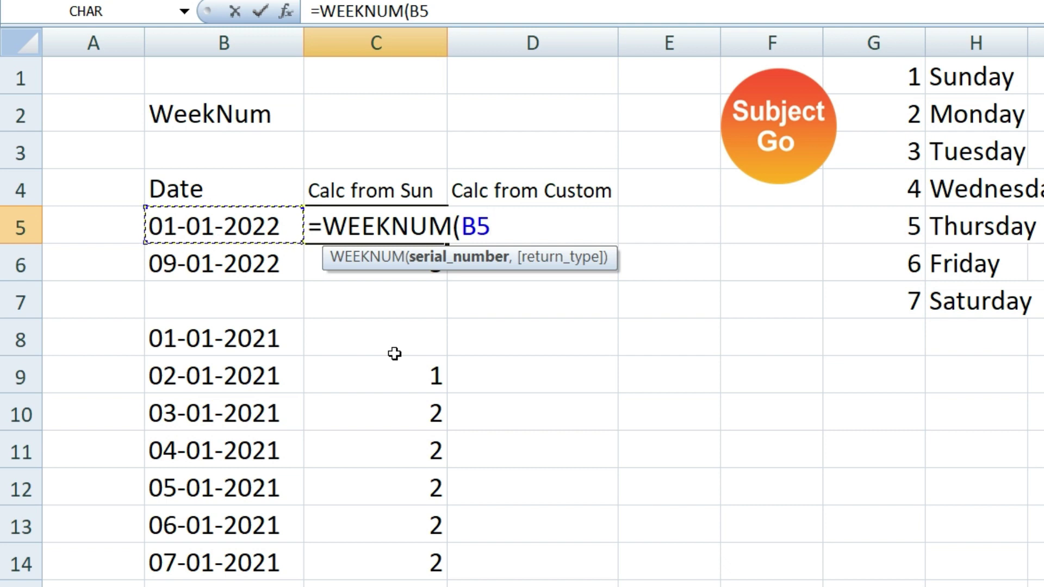
pyautogui.write(')')
pyautogui.press('Return')
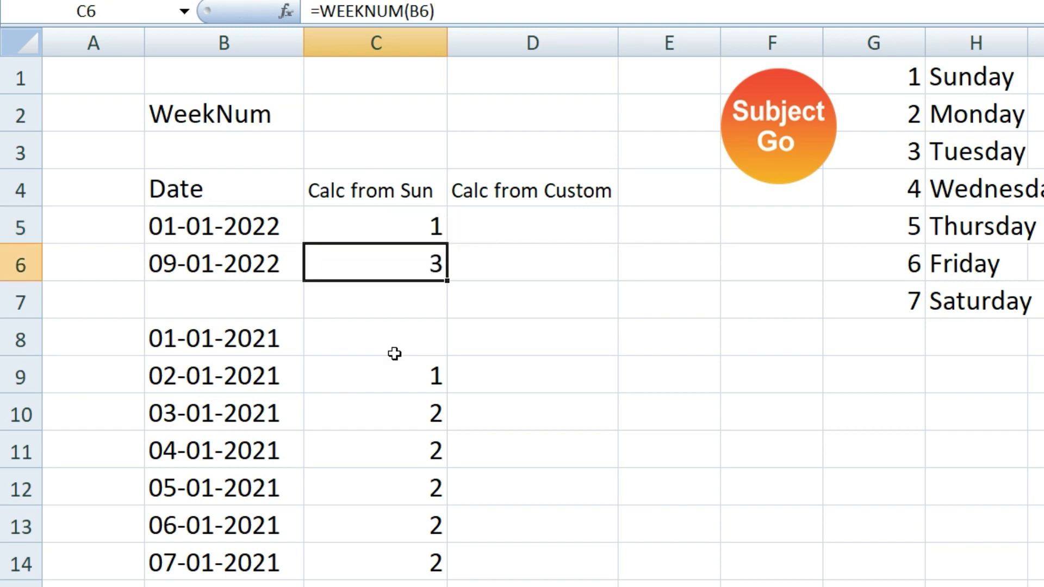
# - Copy the WEEKNUM formula into C6 for 09-01-2022, then select the old results in C8:C14
pyautogui.click(424, 231)
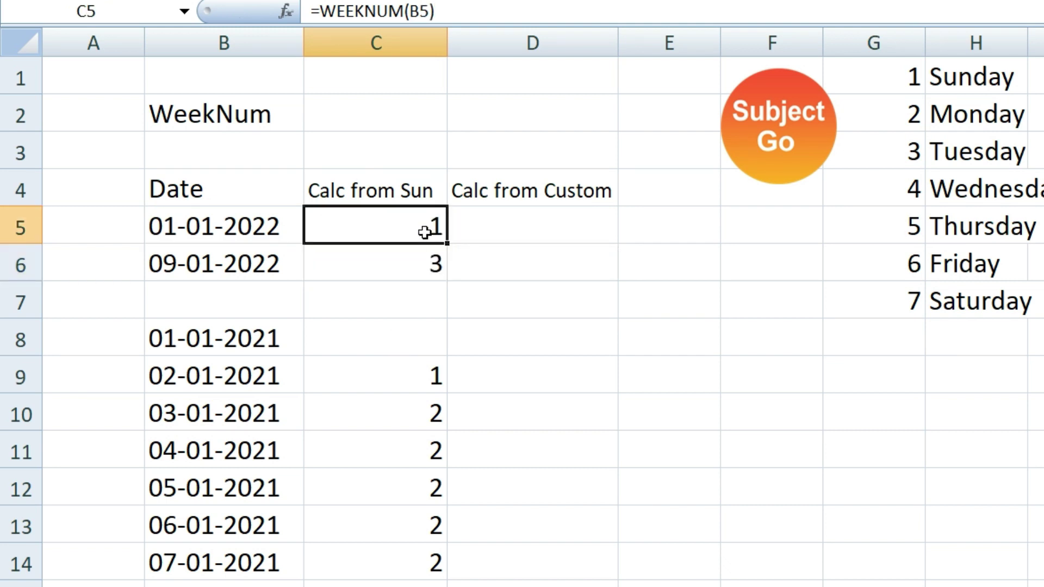
pyautogui.click(188, 229)
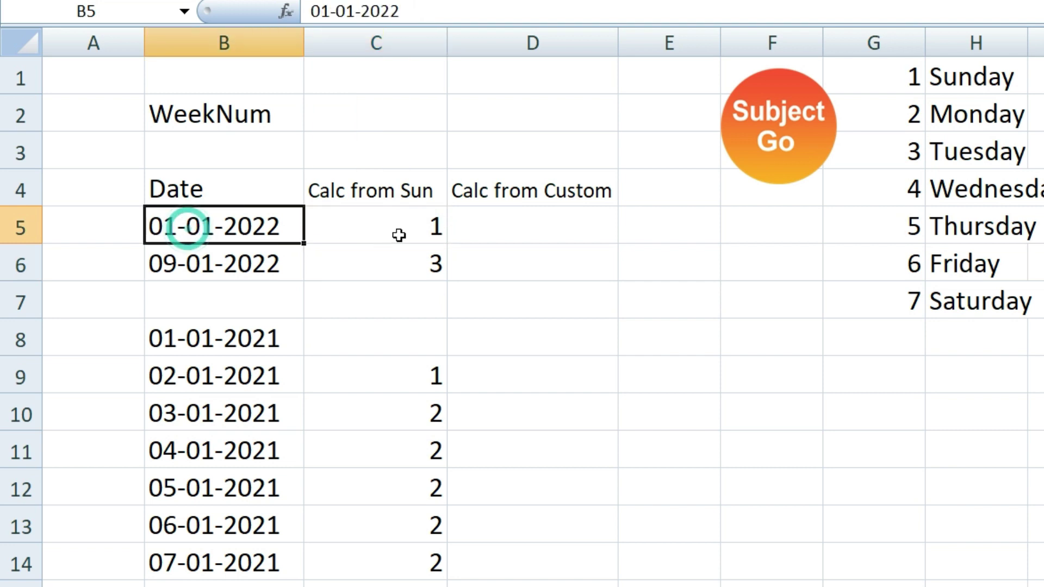
pyautogui.click(435, 227)
pyautogui.moveTo(445, 245); pyautogui.dragTo(446, 275)
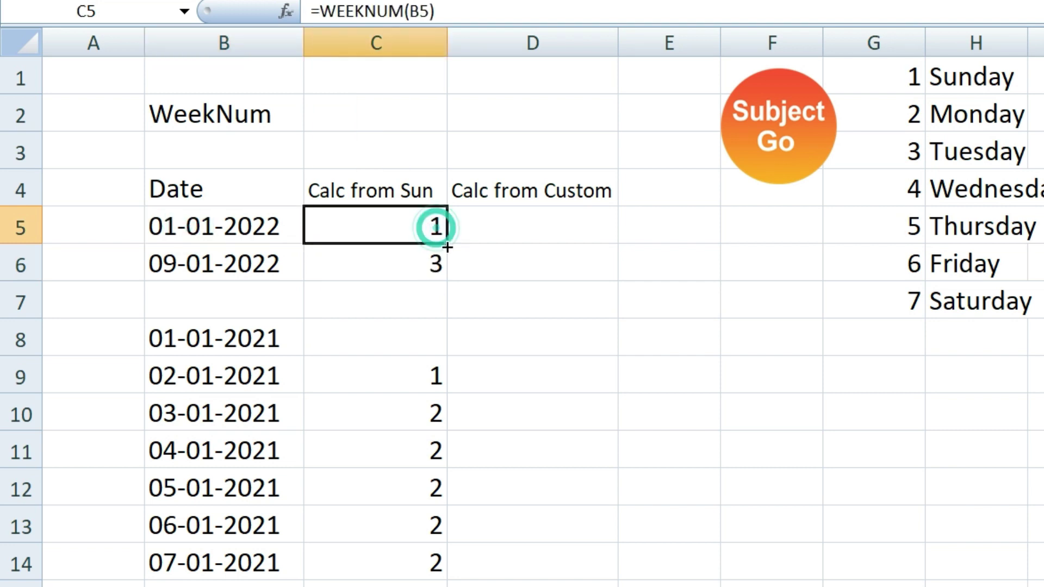
pyautogui.click(478, 341)
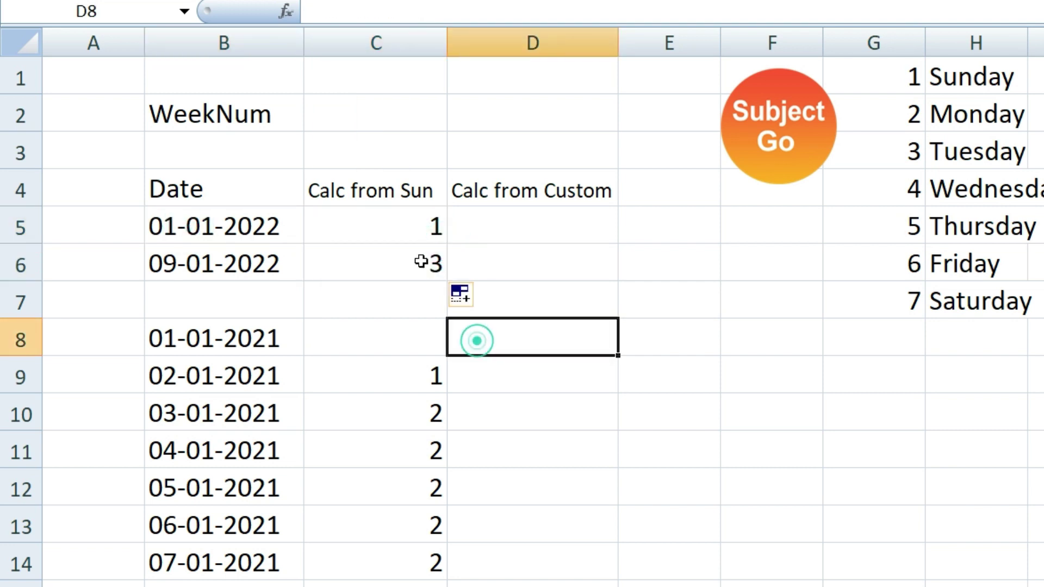
pyautogui.click(420, 261)
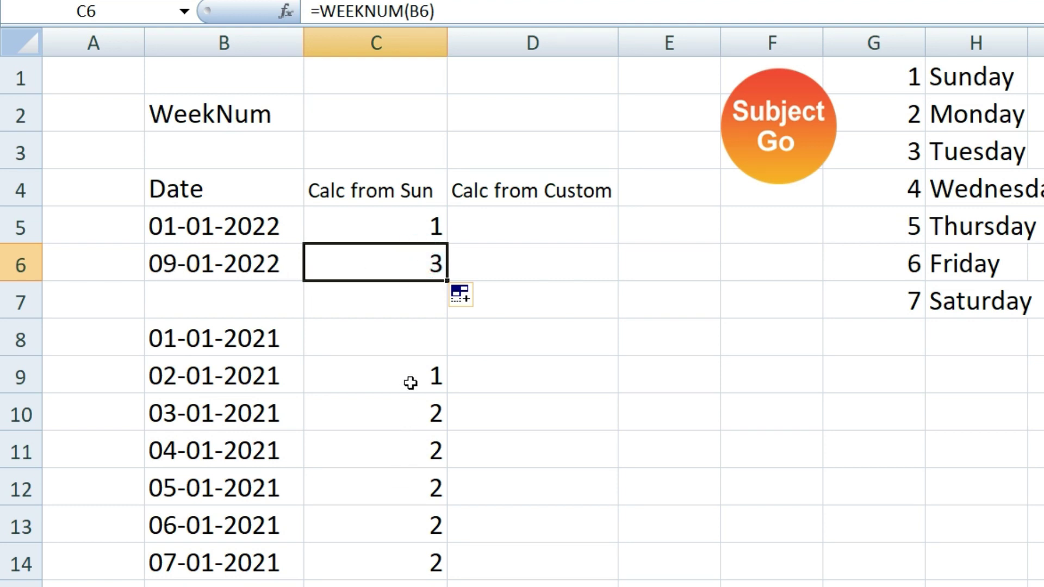
pyautogui.moveTo(407, 345); pyautogui.dragTo(432, 582)
# - Clear C8:C14 and refill it with =WEEKNUM(B8) copied down through row 14
pyautogui.press('Delete')
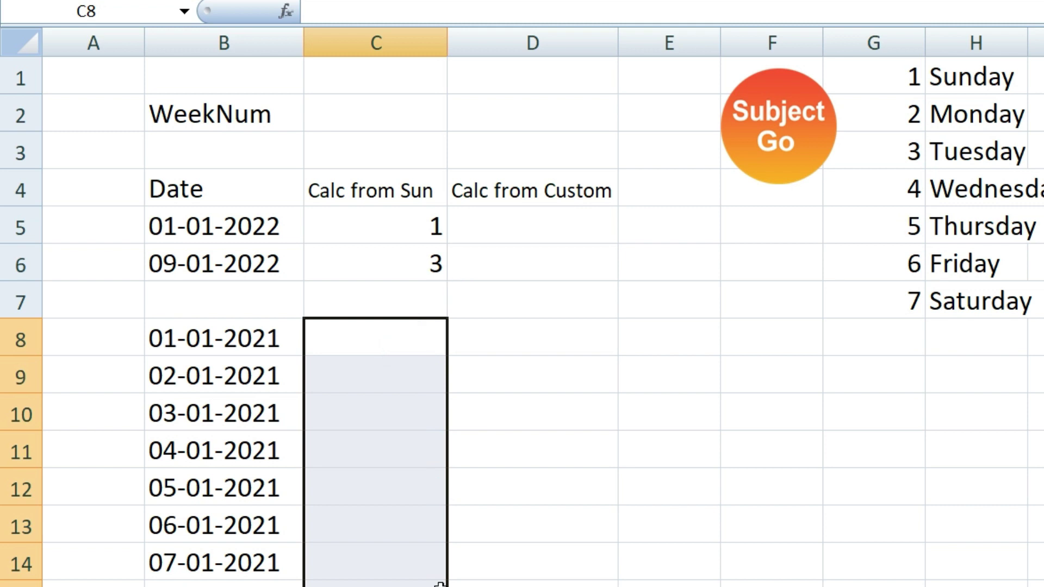
pyautogui.click(382, 342)
pyautogui.write('=')
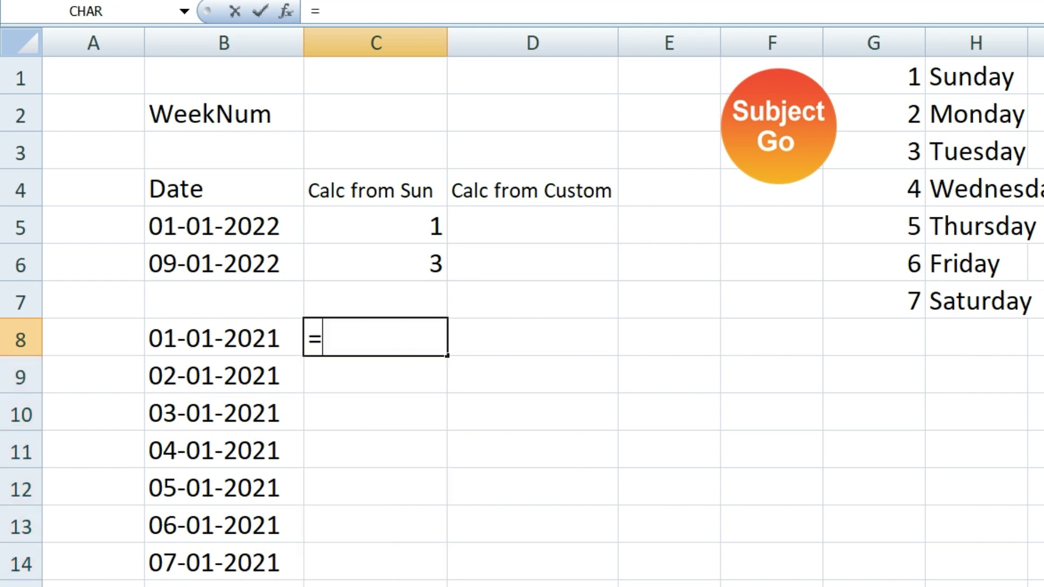
pyautogui.write('weekn')
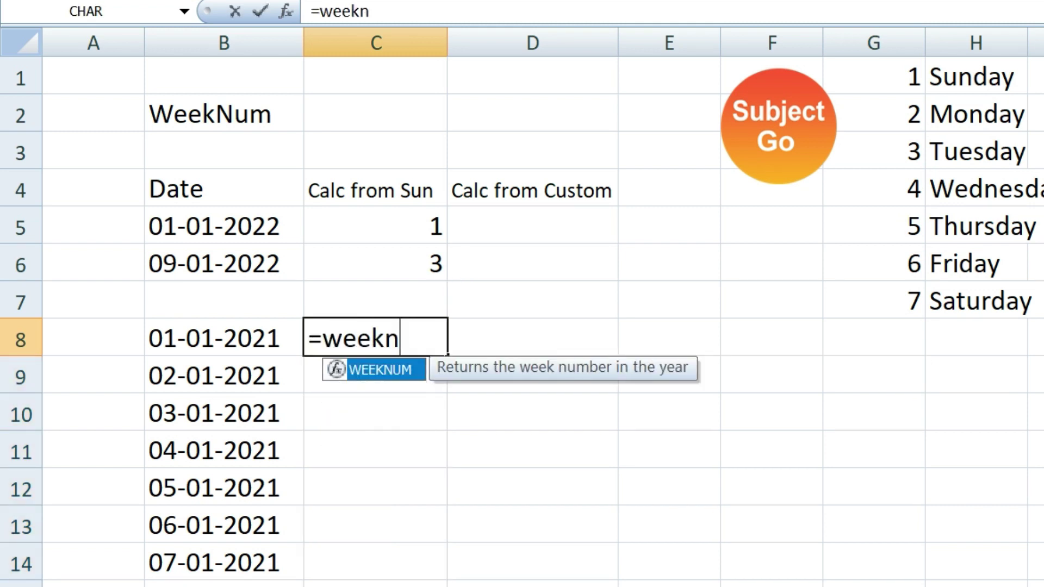
pyautogui.press('Tab')
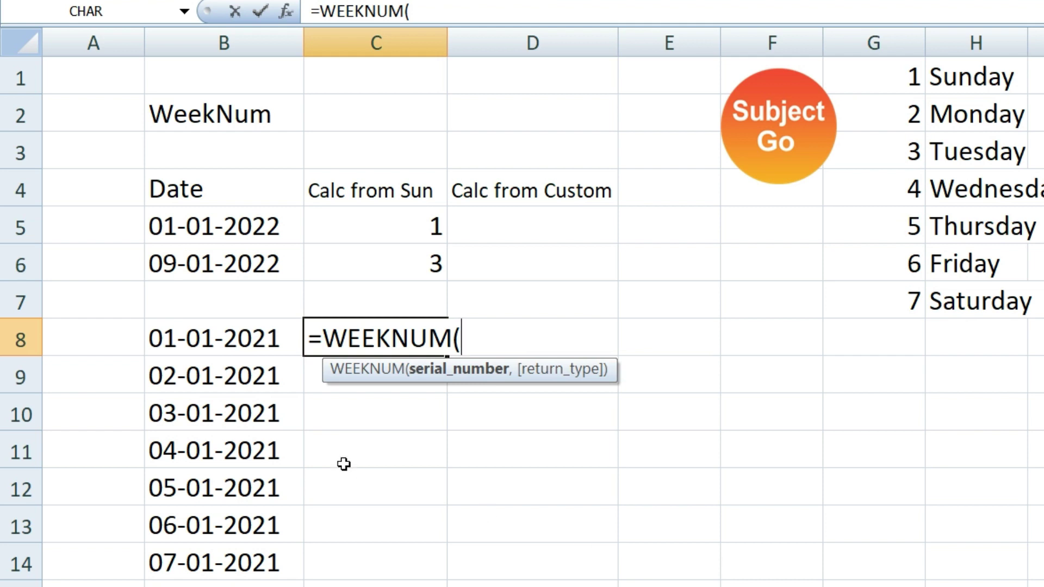
pyautogui.click(232, 345)
pyautogui.write(')')
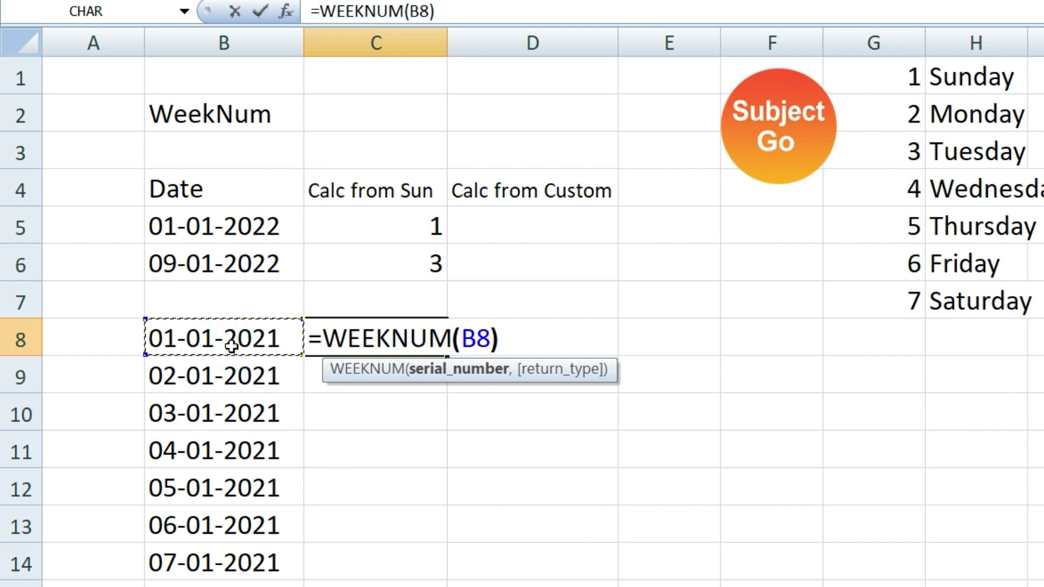
pyautogui.press('Return')
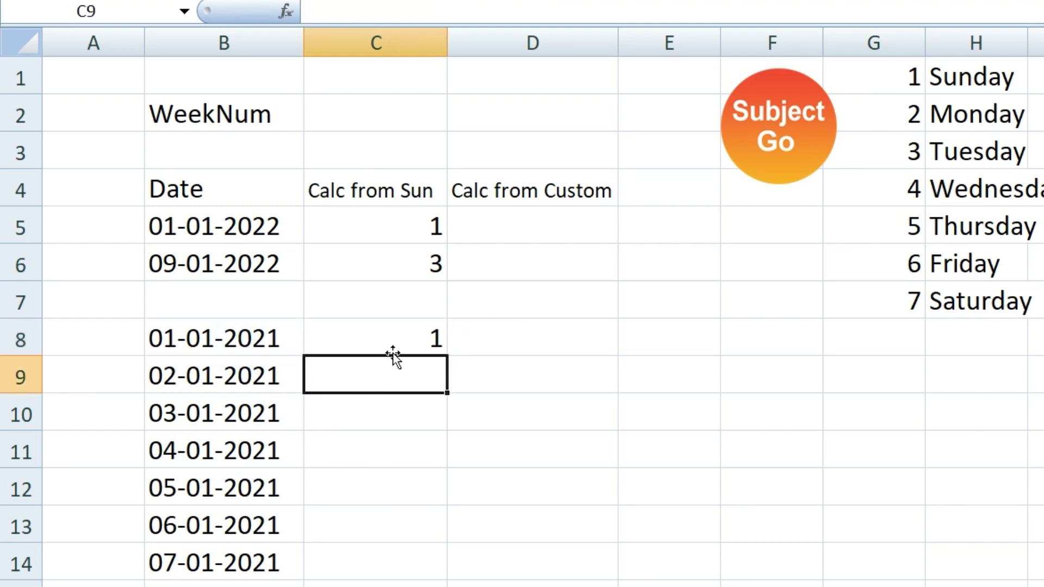
pyautogui.click(394, 341)
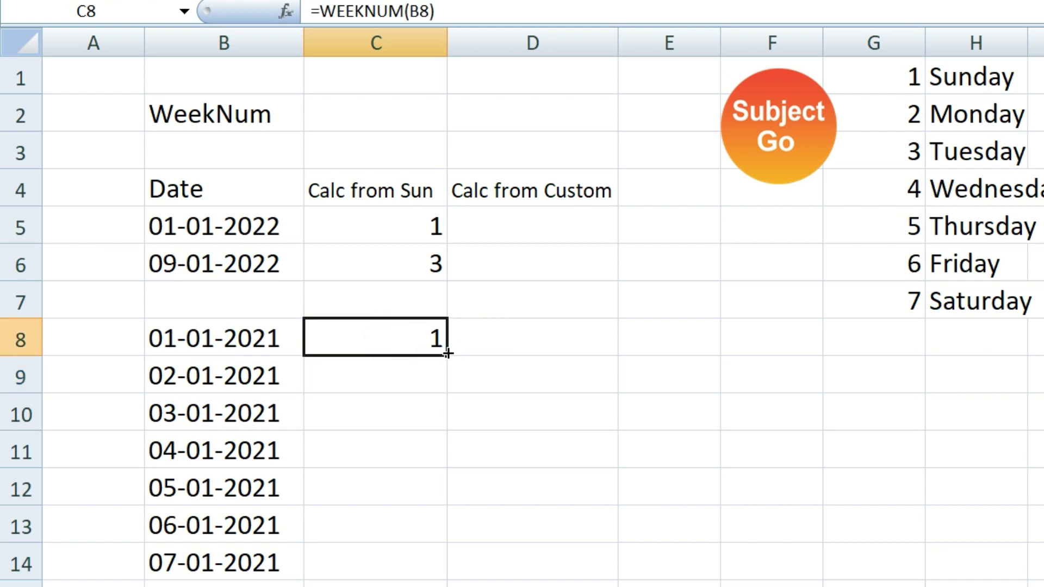
pyautogui.moveTo(442, 349); pyautogui.dragTo(443, 582)
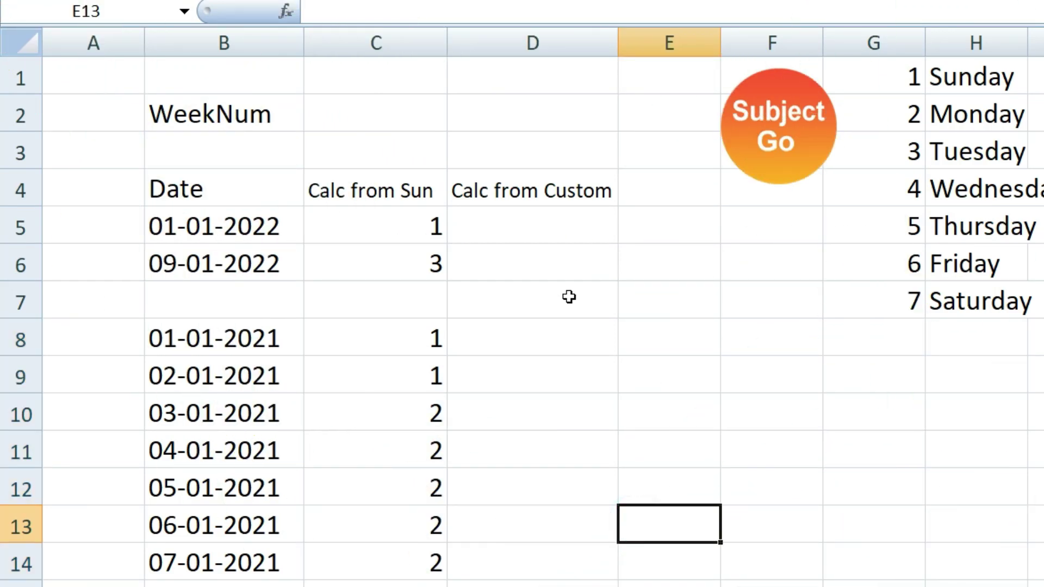
pyautogui.click(528, 220)
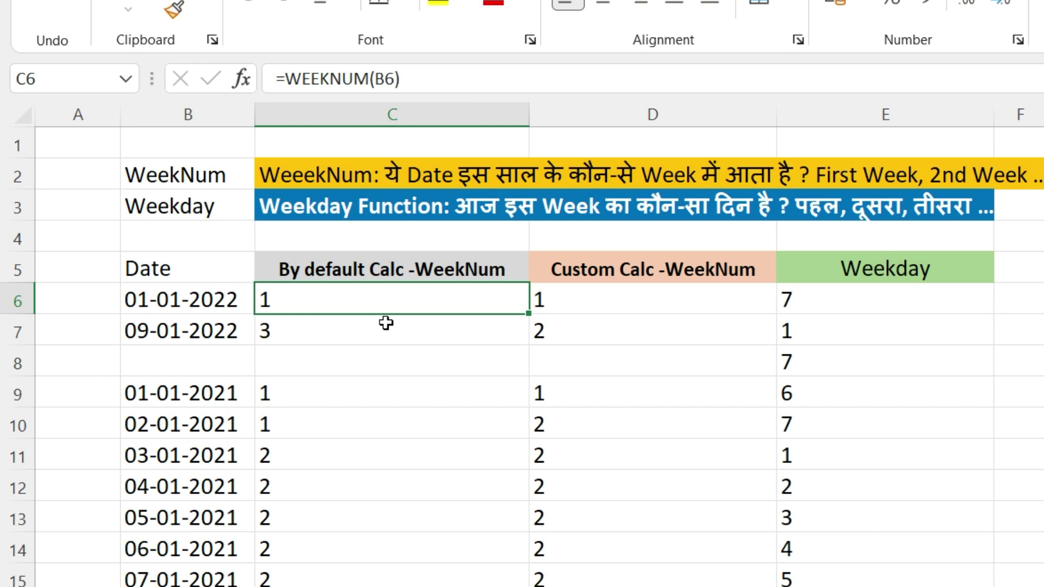
# - Rebuild D6 as =WEEKNUM(B6,16), with weeks starting Saturday, so it returns 1
pyautogui.click(625, 303)
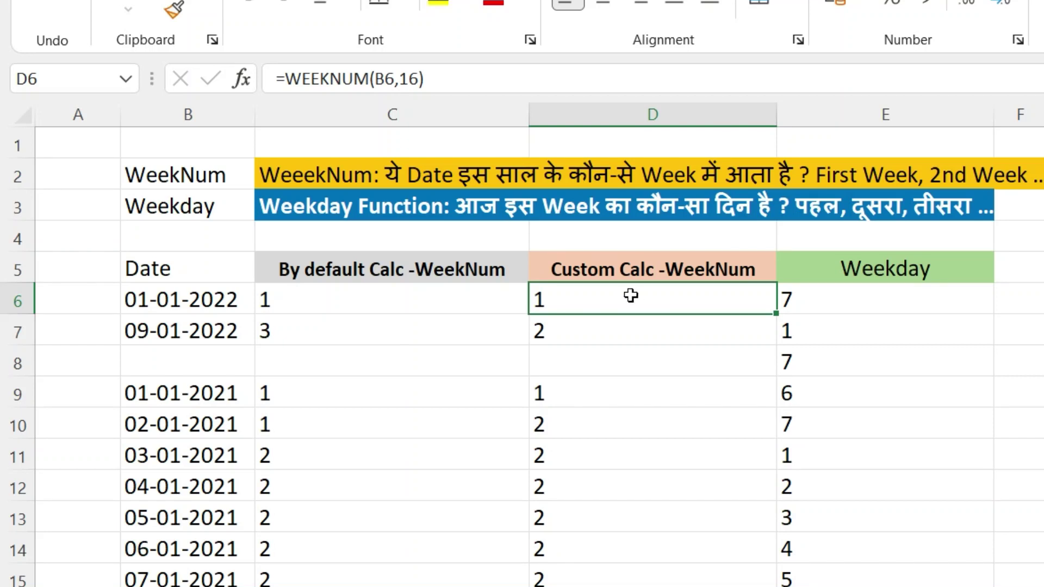
pyautogui.press('Delete')
pyautogui.write('=')
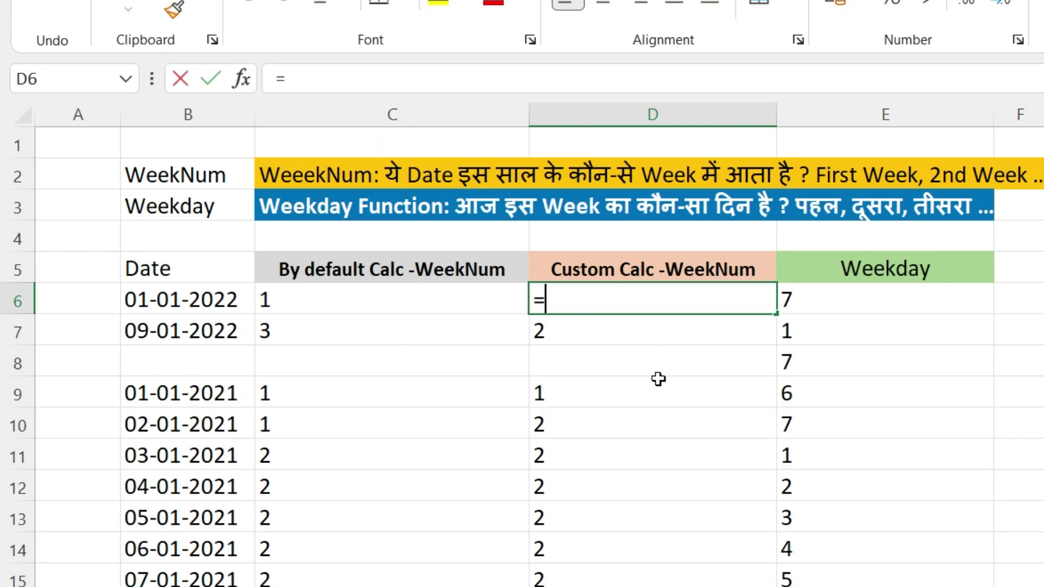
pyautogui.write('week')
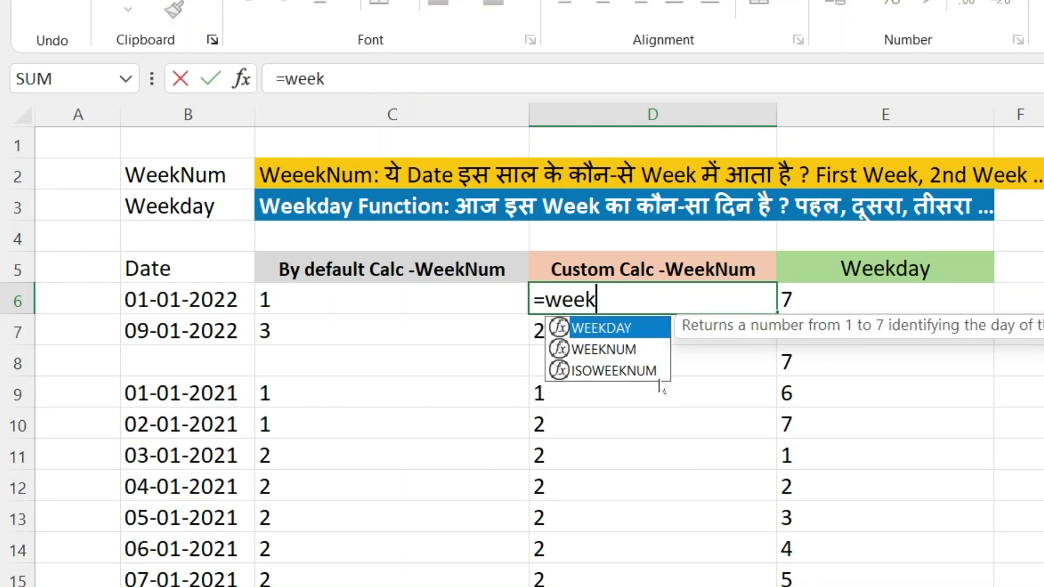
pyautogui.press('Down')
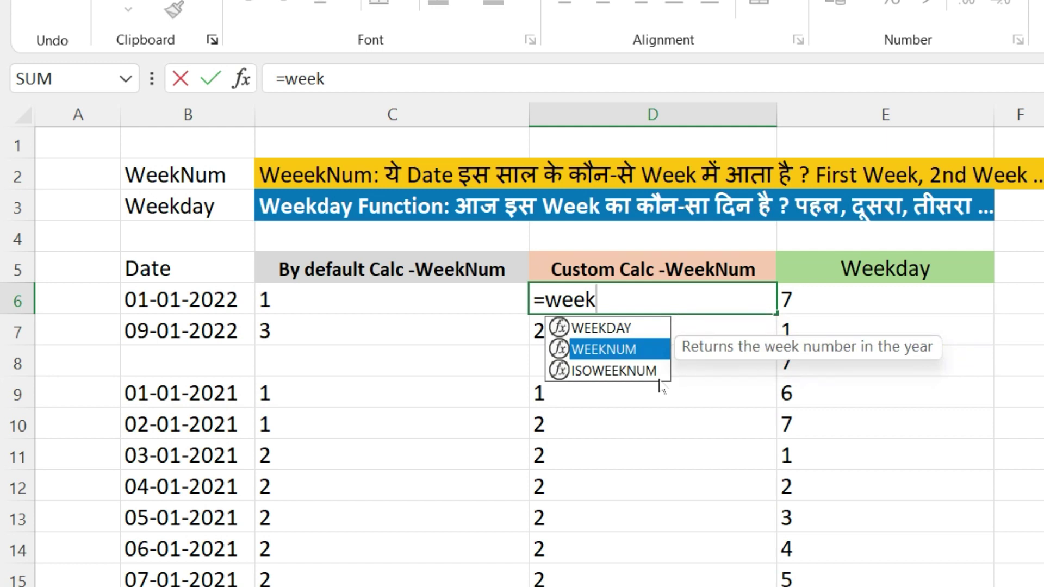
pyautogui.press('Tab')
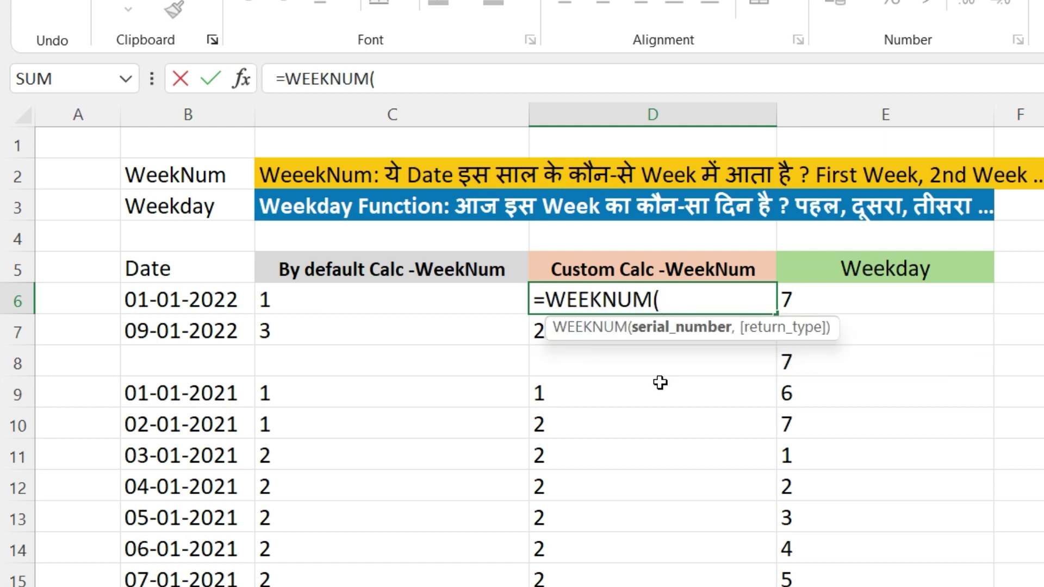
pyautogui.click(187, 300)
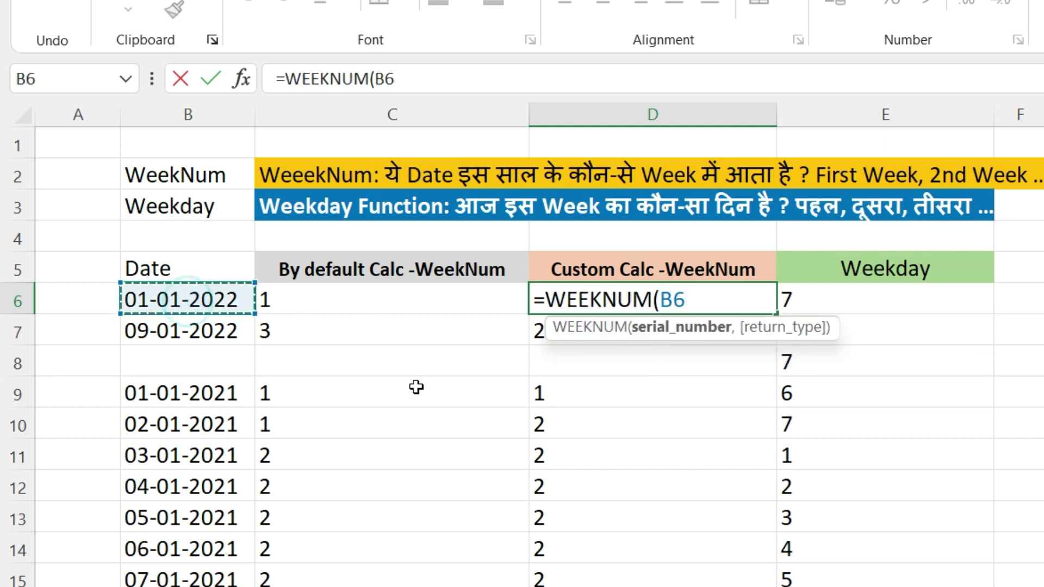
pyautogui.write(',')
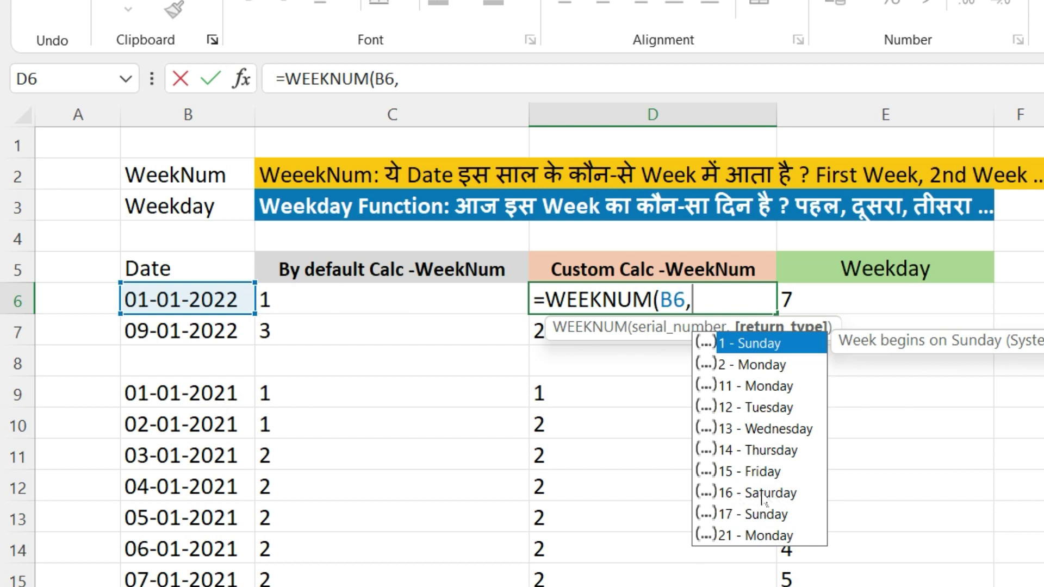
pyautogui.click(763, 493)
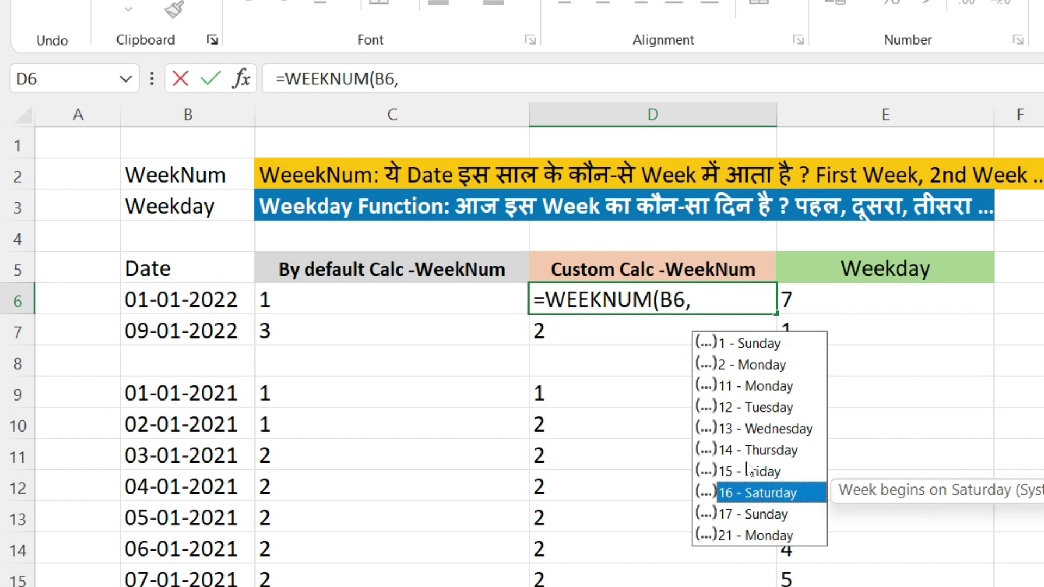
pyautogui.doubleClick(765, 491)
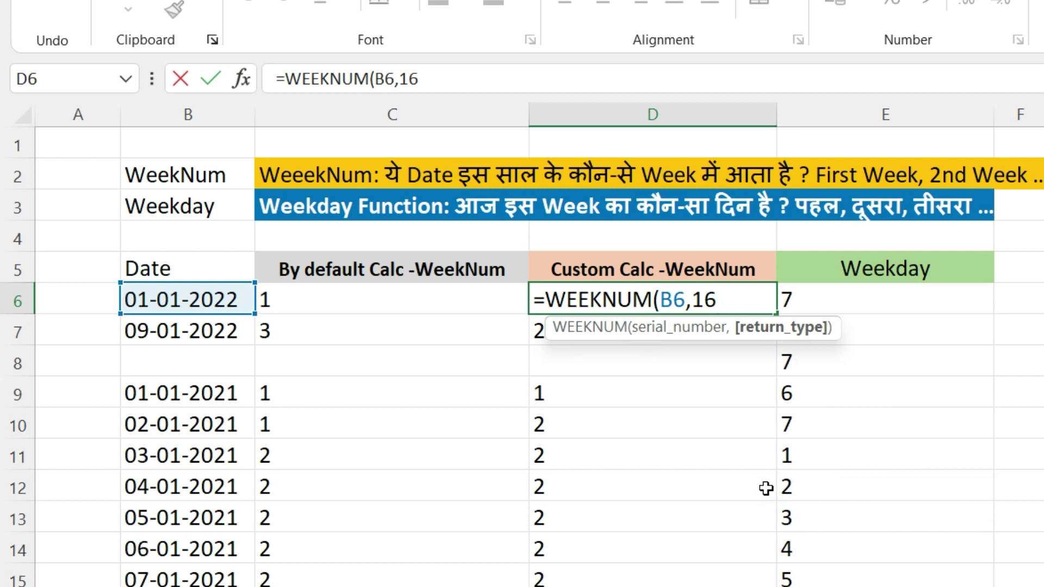
pyautogui.write(')')
pyautogui.press('Return')
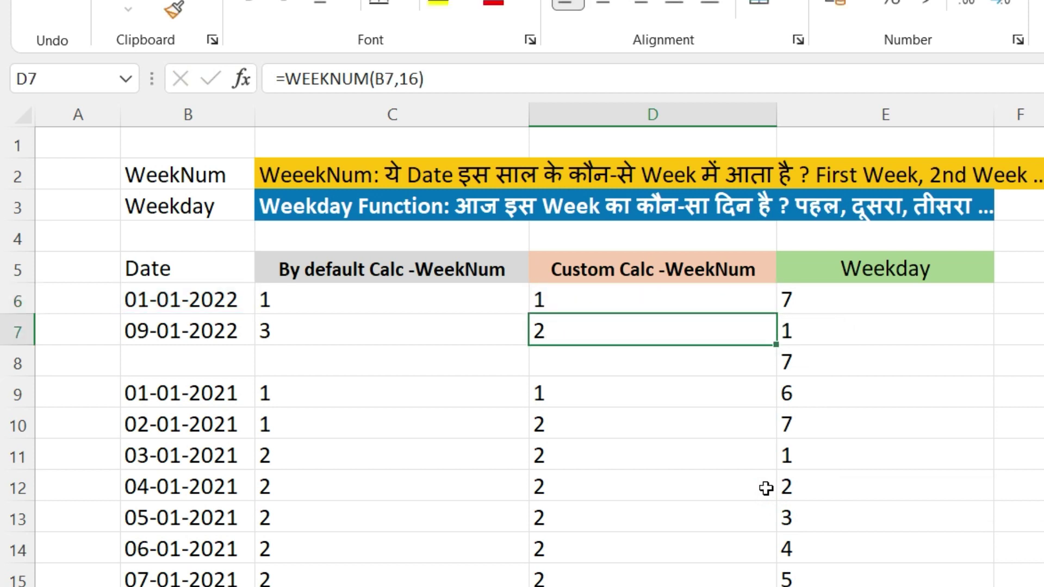
# - Copy the D6 custom week formula into D7 and check that 09-01-2022 shows week 2
pyautogui.click(550, 297)
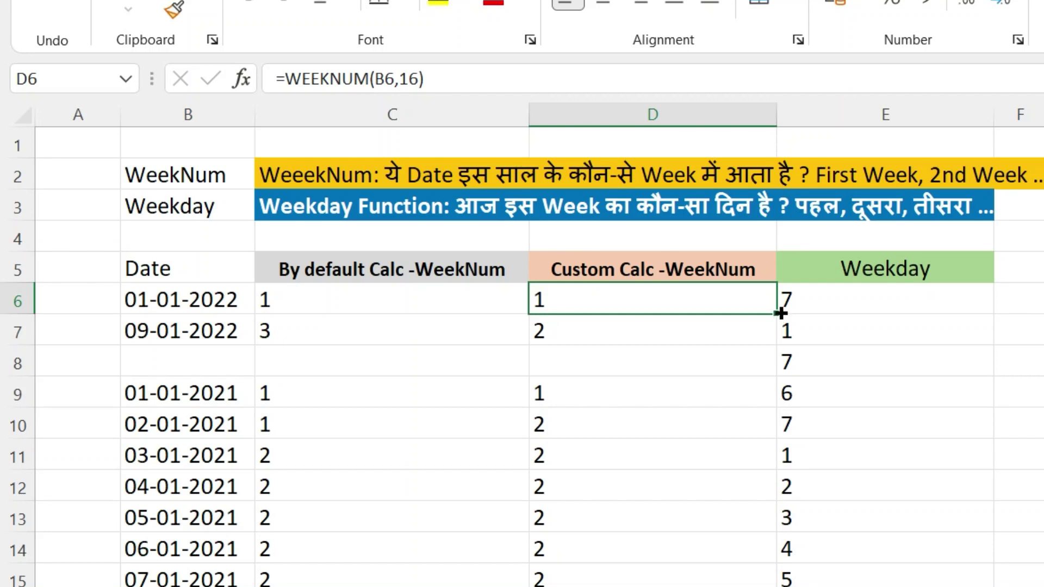
pyautogui.moveTo(780, 313); pyautogui.dragTo(781, 342)
pyautogui.click(755, 451)
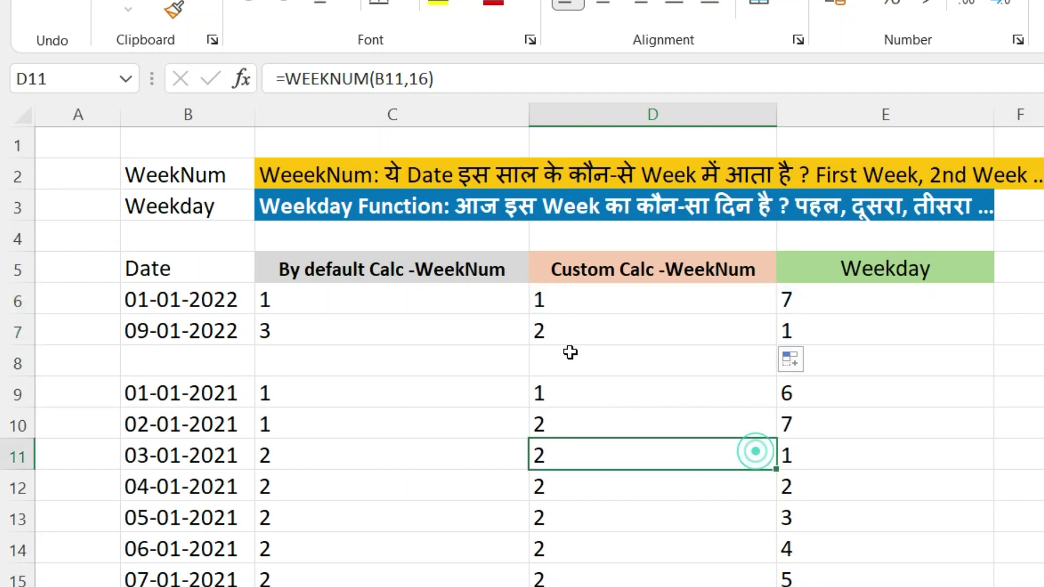
pyautogui.click(567, 334)
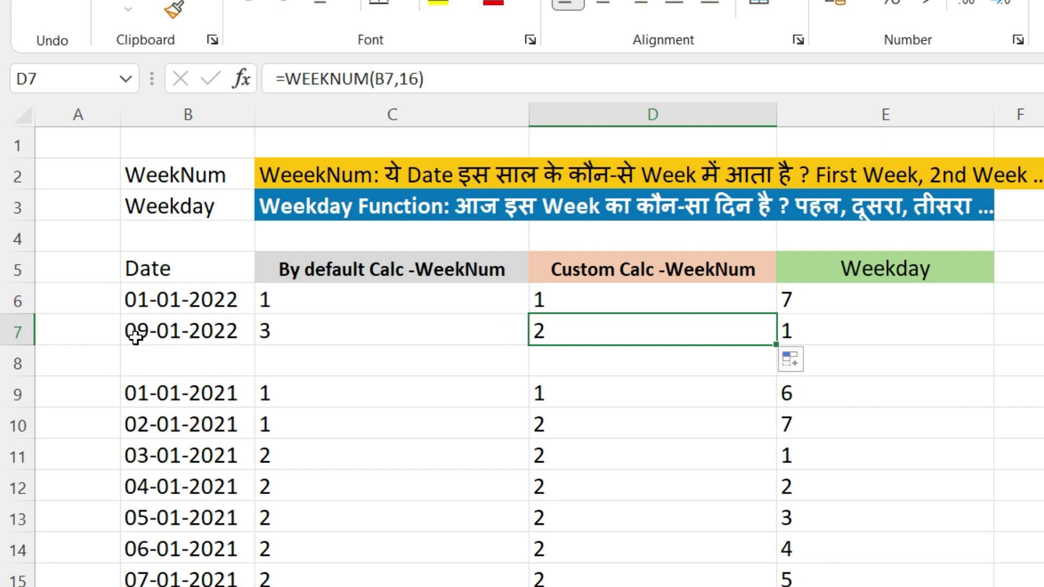
pyautogui.click(135, 296)
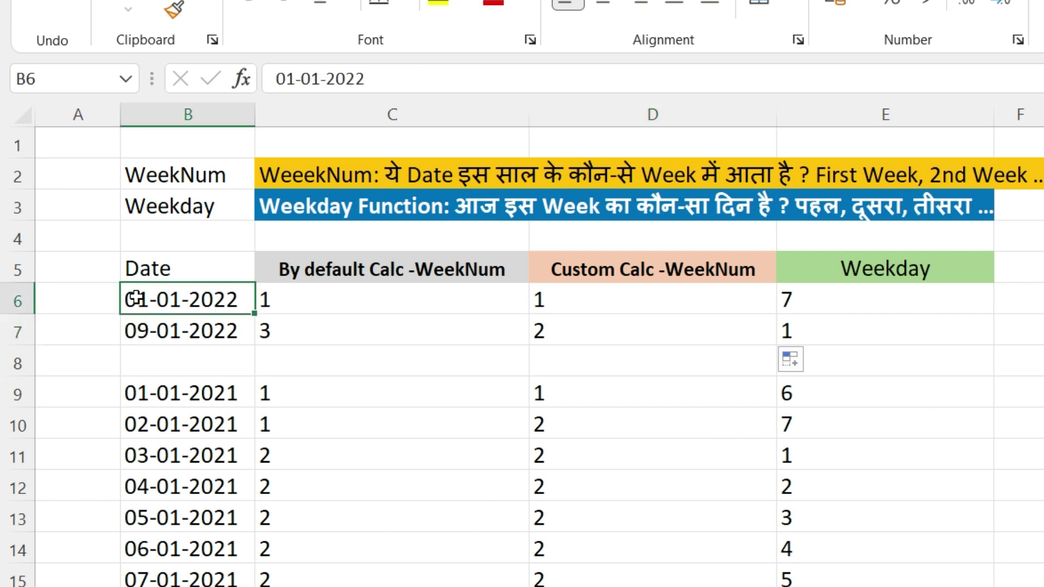
pyautogui.click(620, 329)
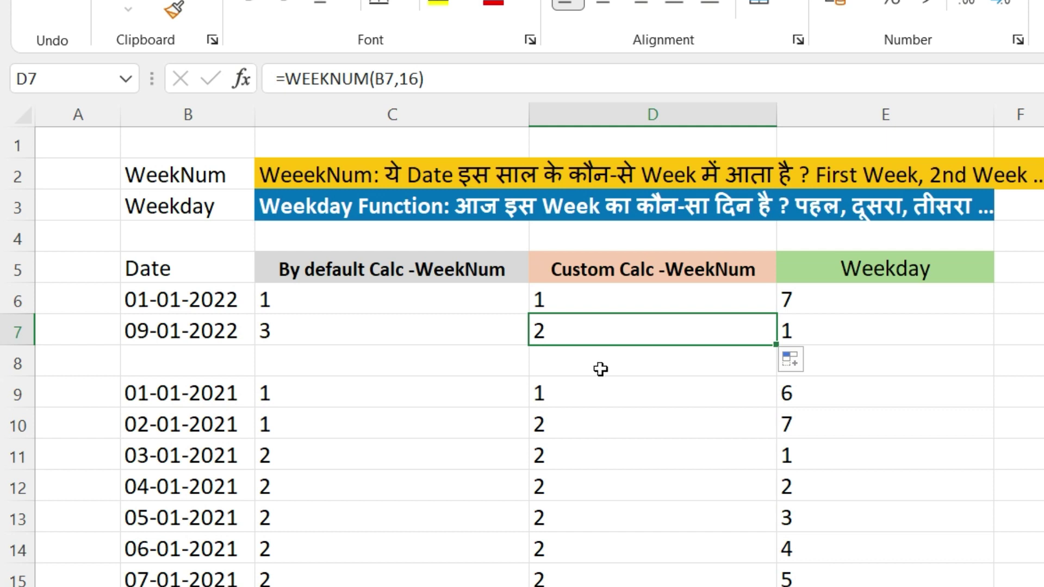
pyautogui.press('Up')
pyautogui.press('Right')
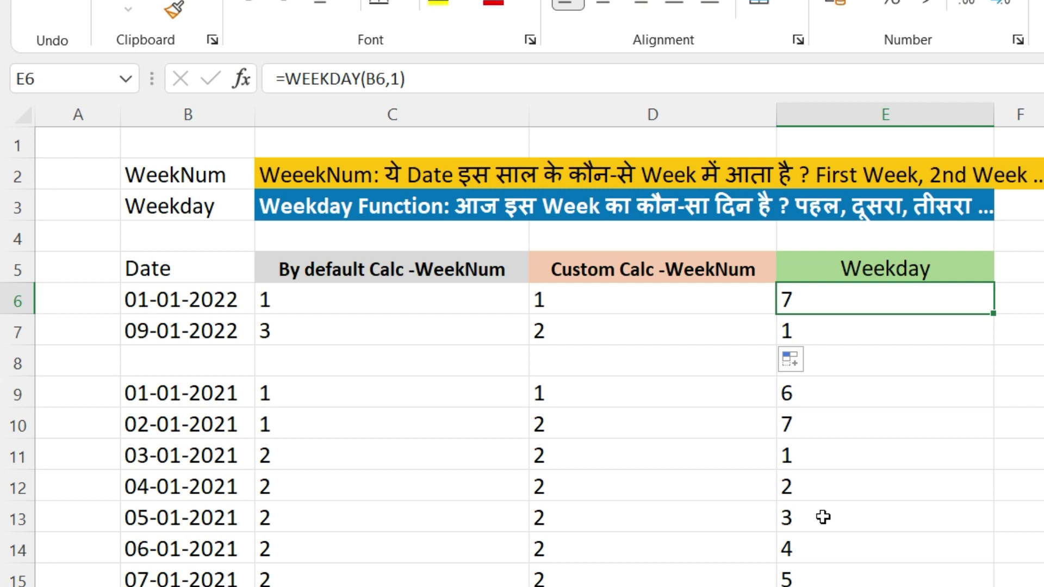
# - Re-enter E6 as =WEEKDAY(B6,1), counting Sunday as 1, so 01-01-2022 returns 7
pyautogui.press('Delete')
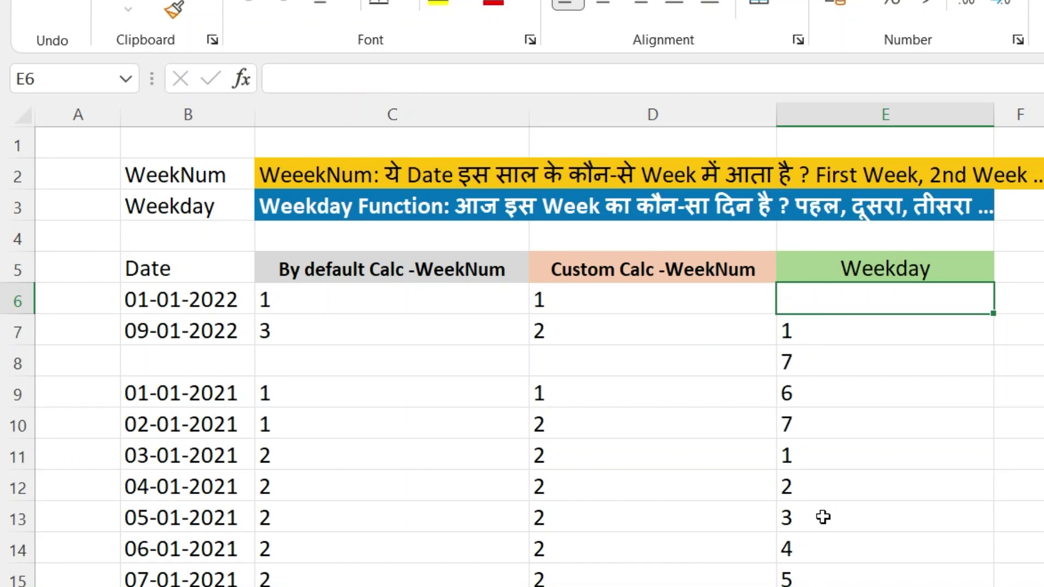
pyautogui.write('=wwe')
pyautogui.press('BackSpace')
pyautogui.press('BackSpace')
pyautogui.write('ee')
pyautogui.press('Tab')
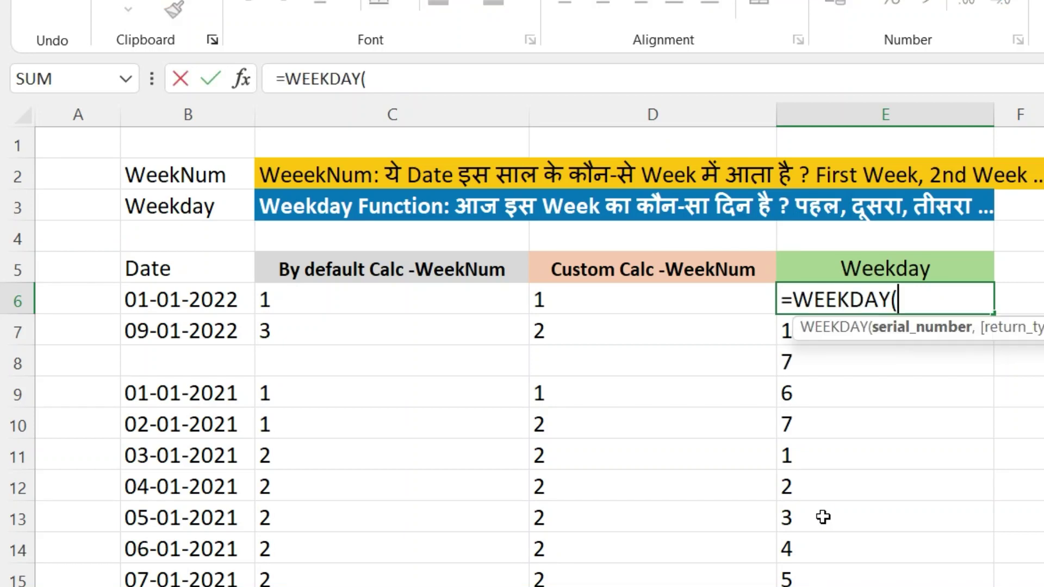
pyautogui.click(197, 300)
pyautogui.write(',')
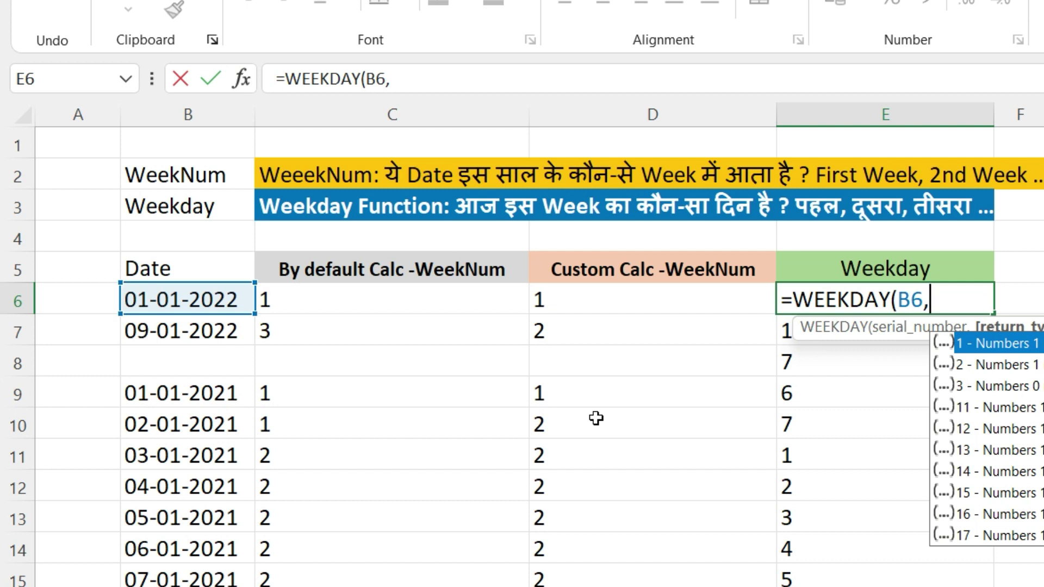
pyautogui.doubleClick(999, 348)
pyautogui.write(')')
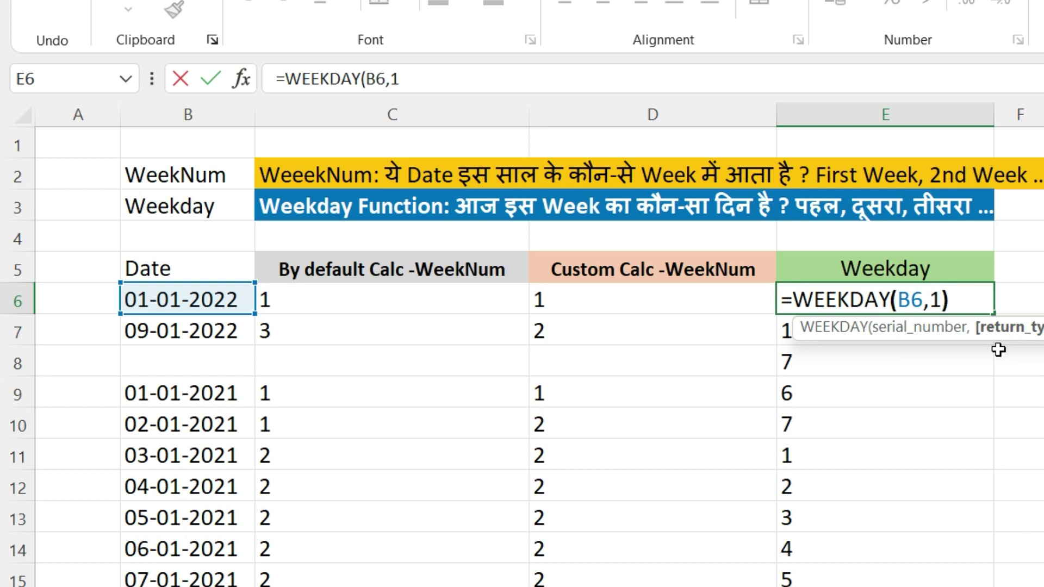
pyautogui.press('Return')
pyautogui.click(910, 288)
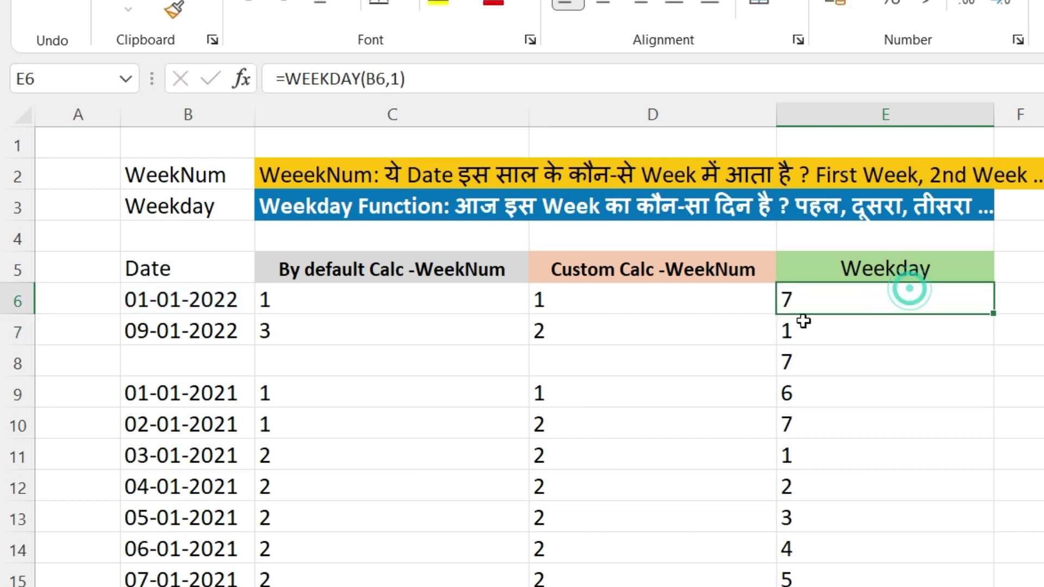
pyautogui.click(818, 302)
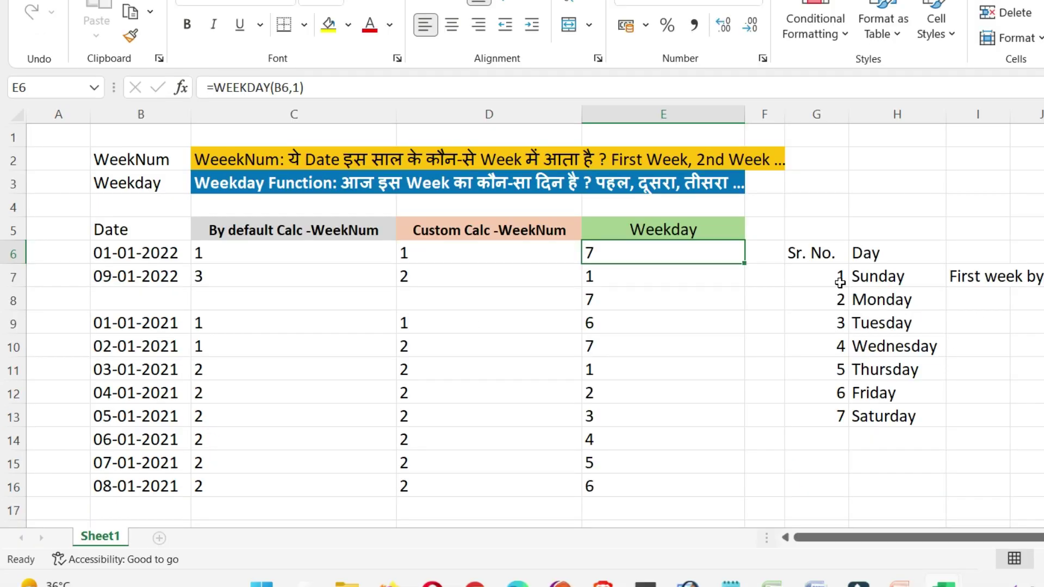
# - Copy the E6 WEEKDAY formula down through E16 for every date
pyautogui.click(829, 280)
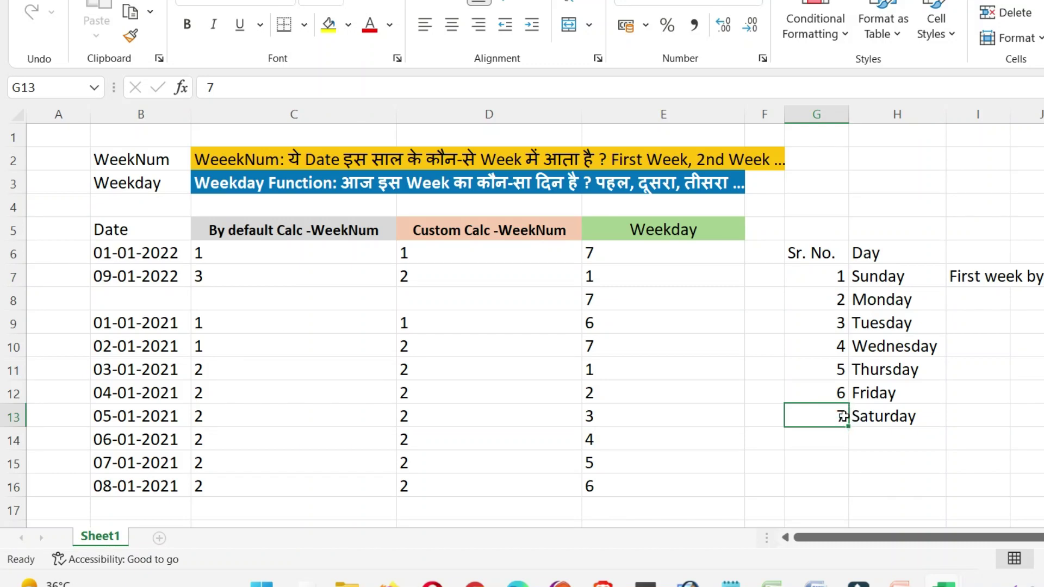
pyautogui.click(614, 253)
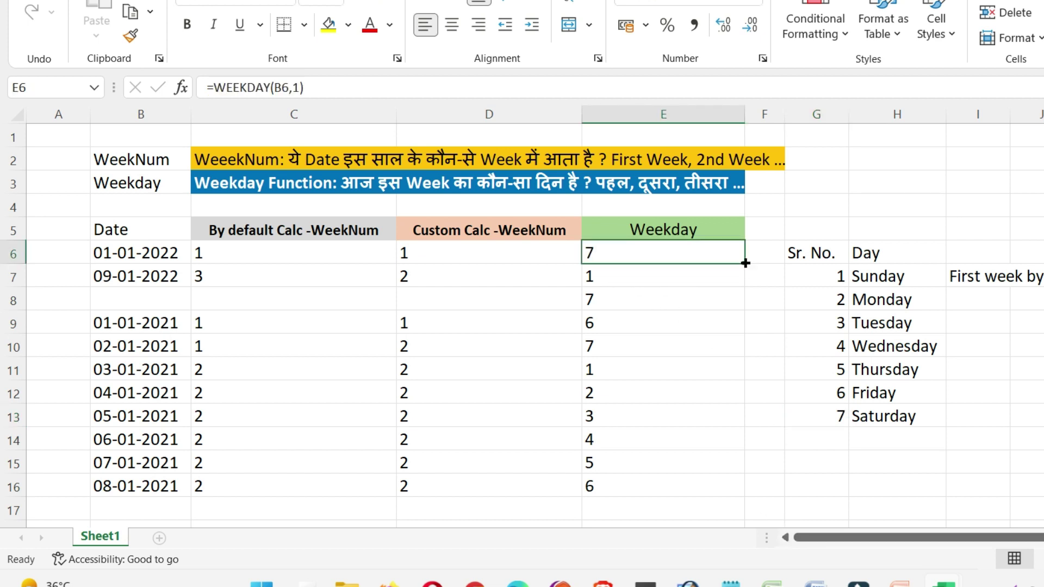
pyautogui.moveTo(745, 263); pyautogui.dragTo(705, 490)
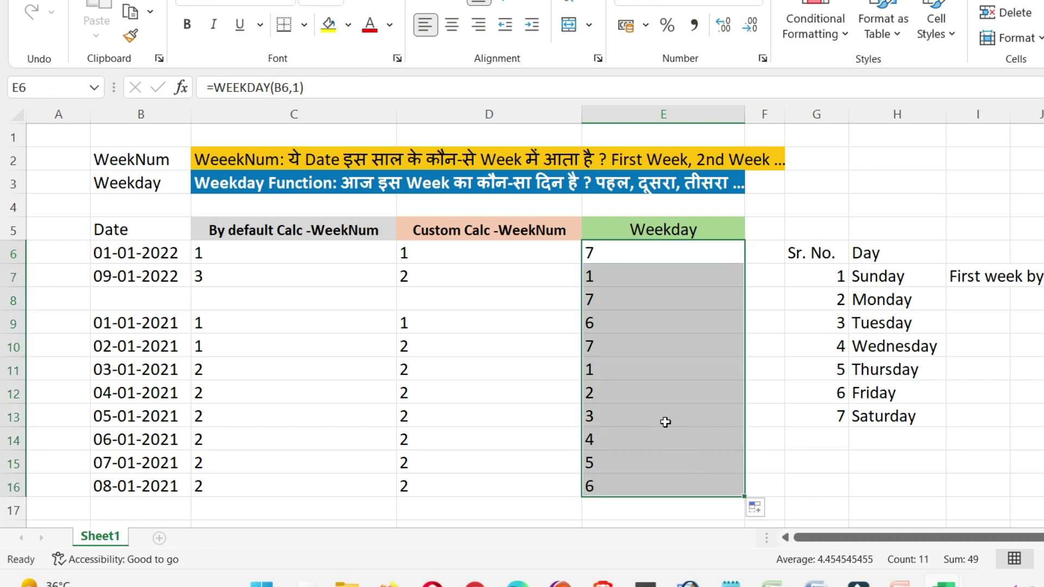
pyautogui.click(512, 350)
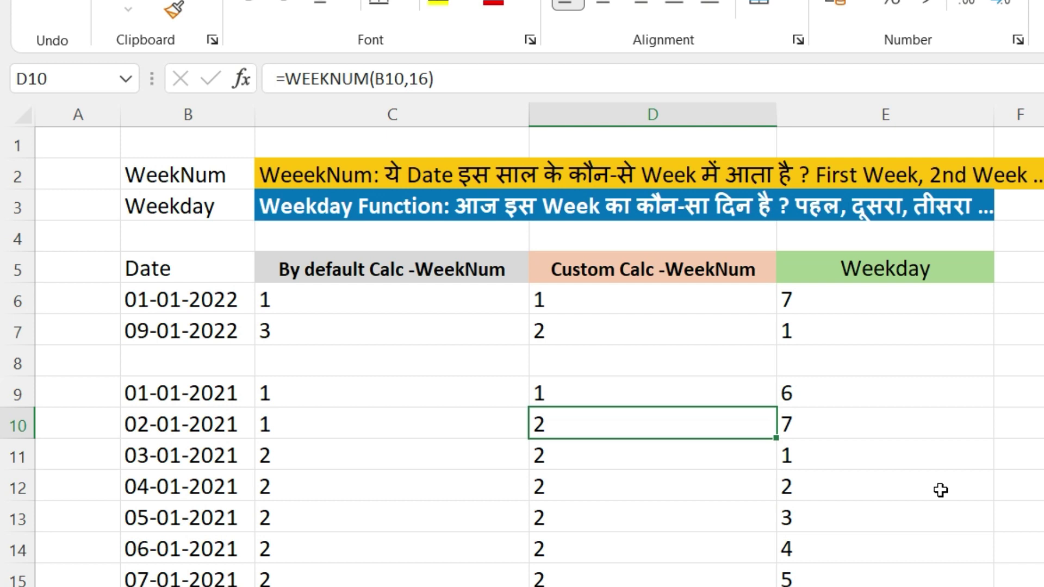
pyautogui.hscroll(1, 522, 348)
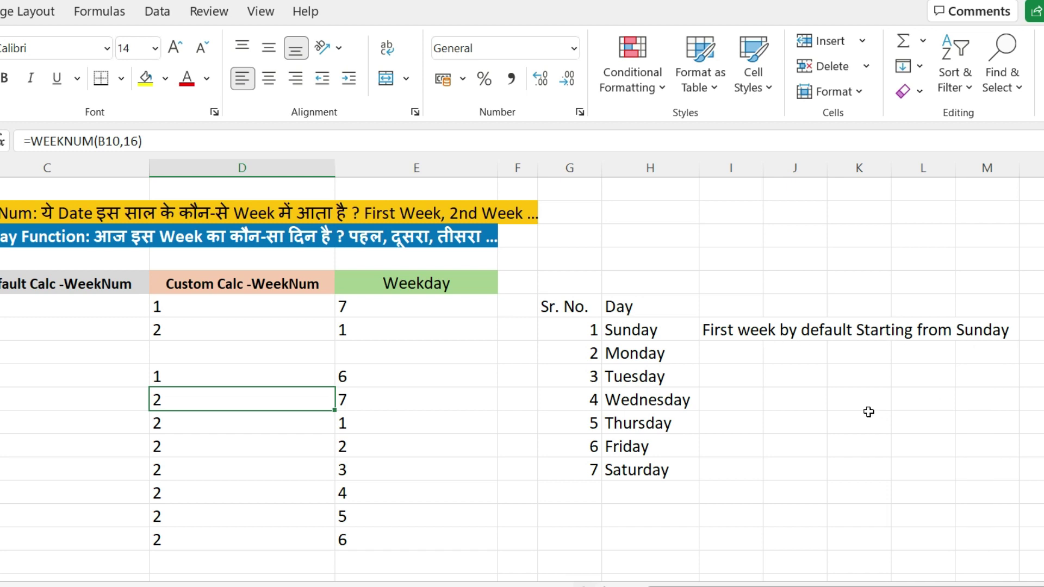
pyautogui.click(604, 338)
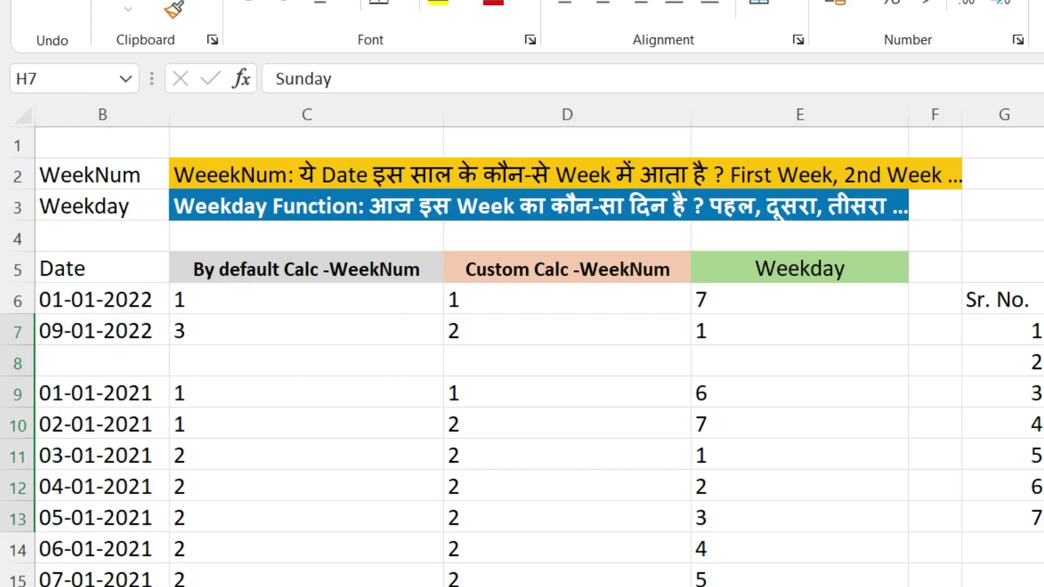
pyautogui.moveTo(1042, 330); pyautogui.dragTo(1041, 518)
pyautogui.click(1041, 487)
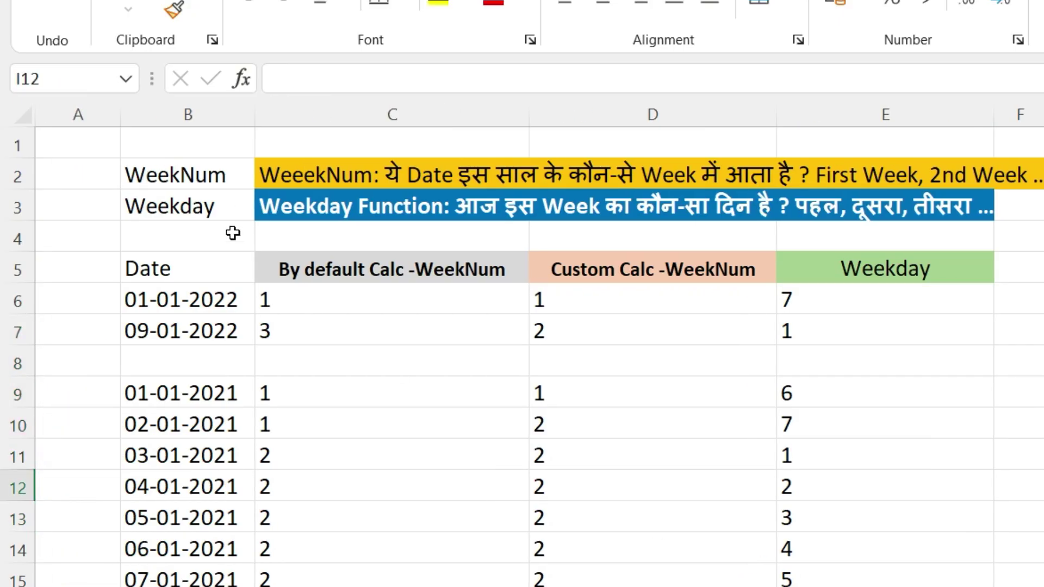